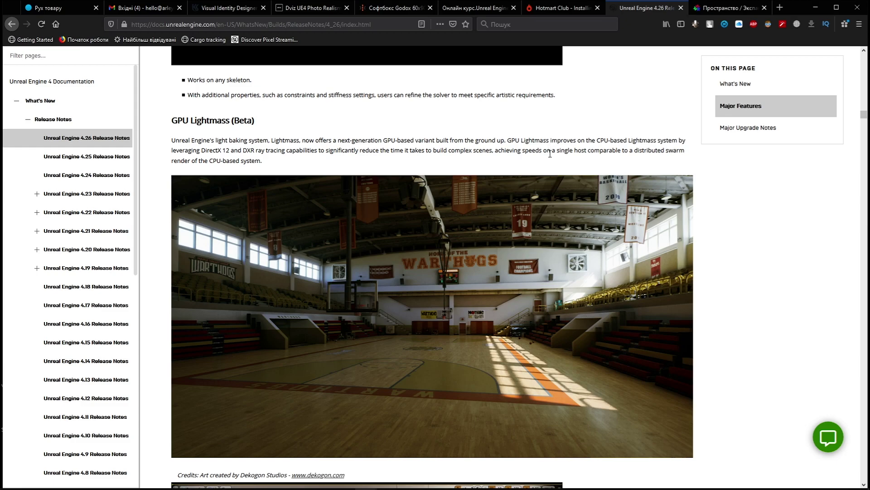
Play the GPU Lightmass apartment demo video in the release notes to its end
scroll(372, 226, "down", 8)
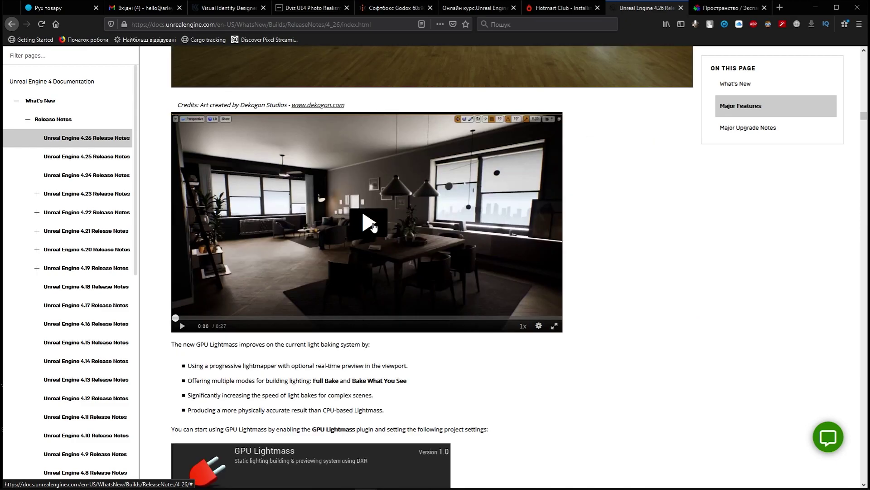
left_click(369, 226)
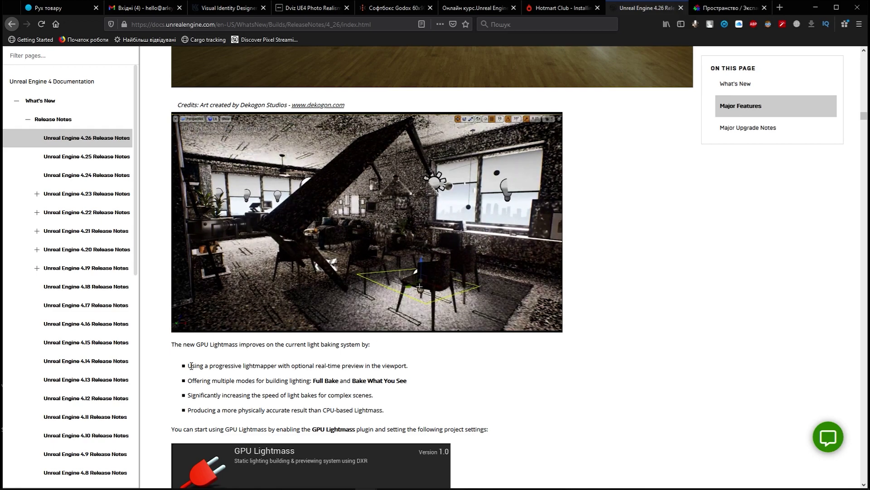
mouse_move(507, 297)
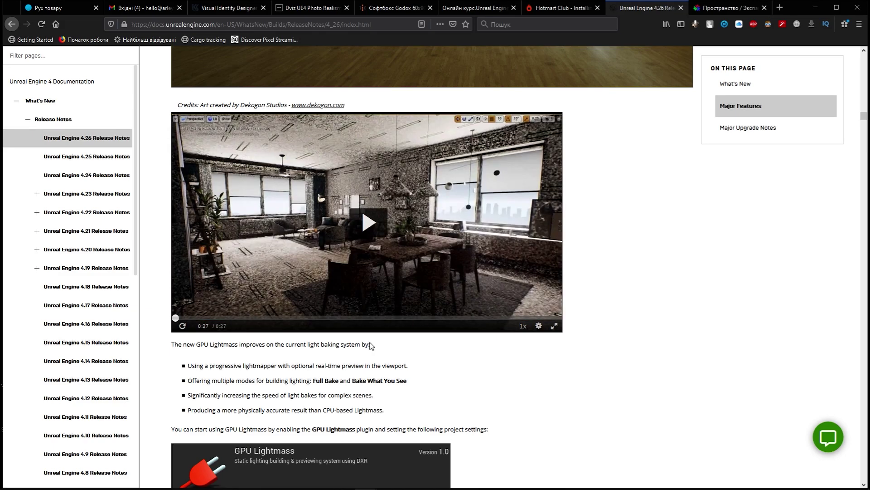
Highlight the bullets on multiple build modes, faster light bakes and physically accurate results
left_click_drag(192, 381, 290, 378)
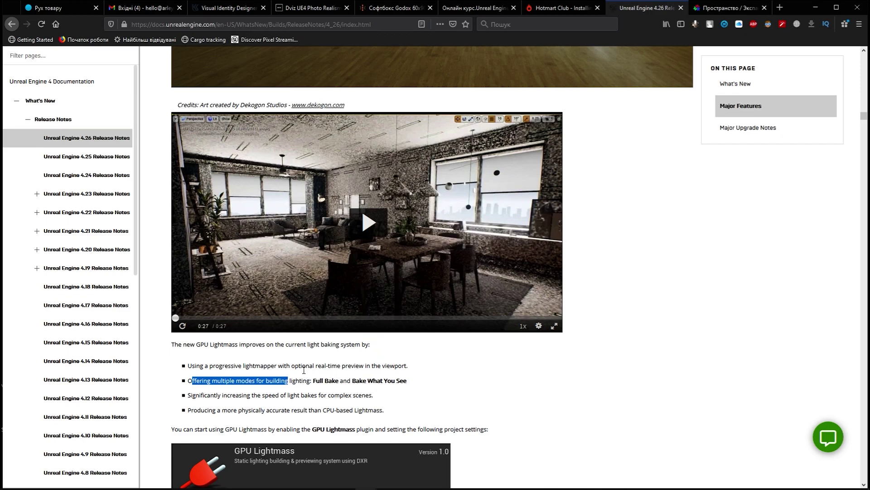
left_click_drag(188, 396, 361, 394)
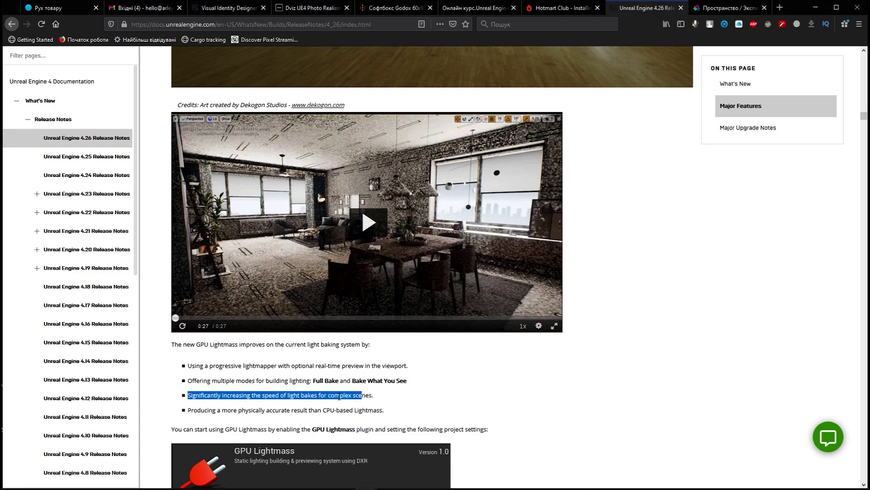
left_click_drag(194, 410, 268, 411)
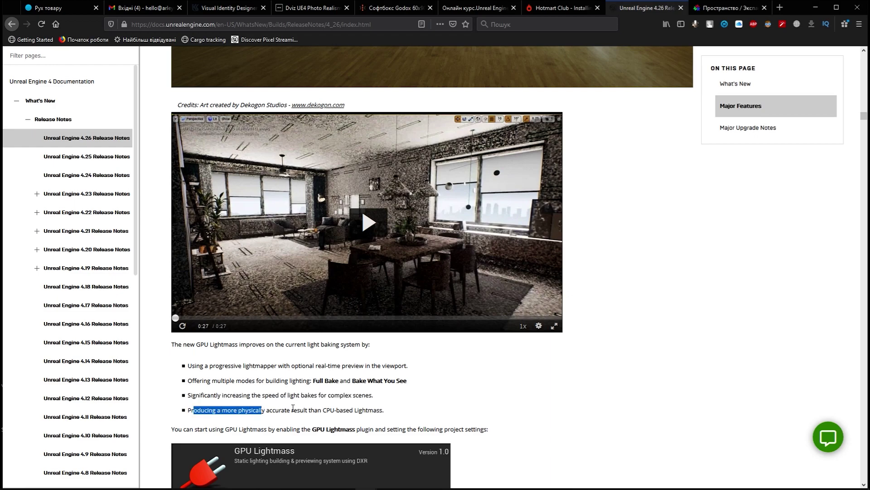
Highlight the setup lines for DirectX 12 Default RHI, Ray Tracing and optional Virtual Texturing
scroll(474, 373, "down", 3)
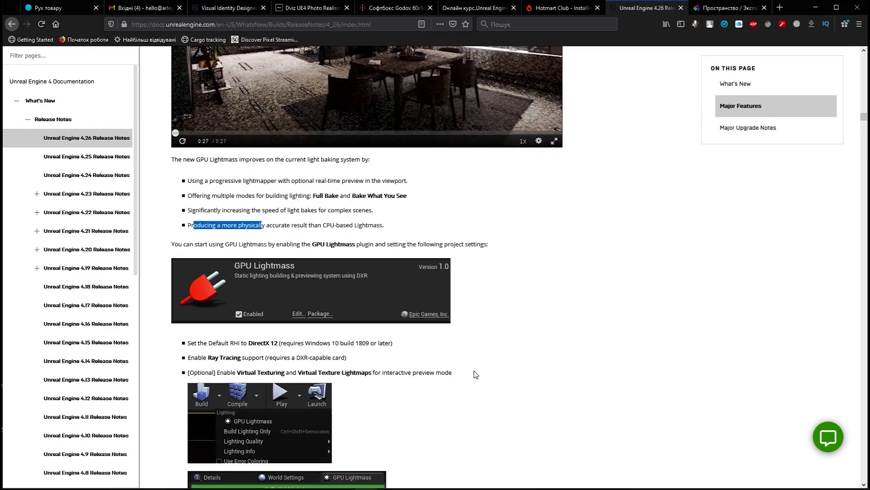
scroll(476, 353, "down", 3)
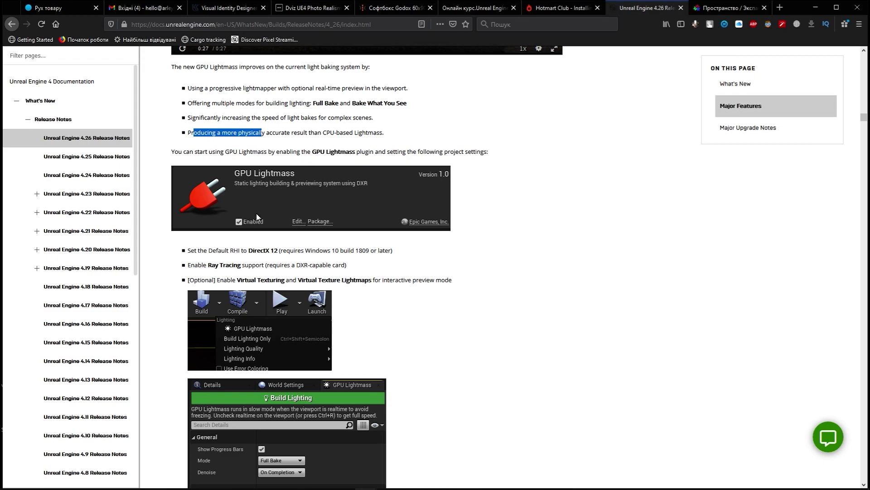
left_click(193, 250)
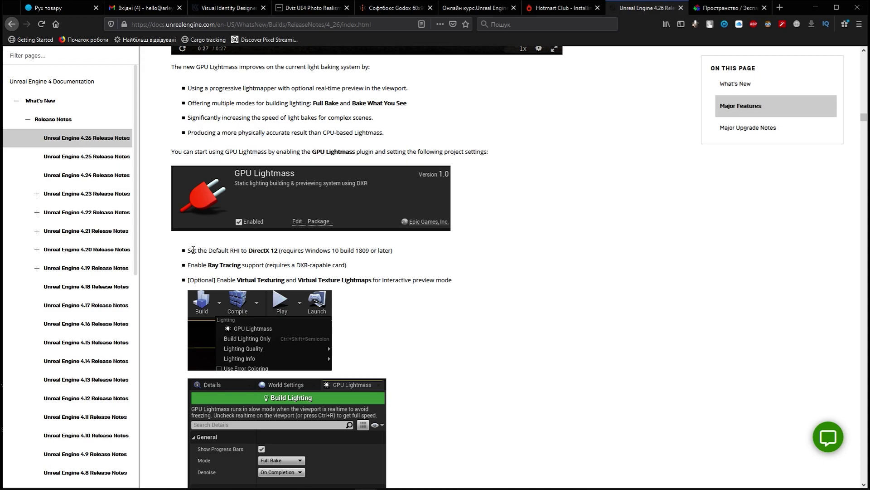
left_click_drag(193, 250, 279, 250)
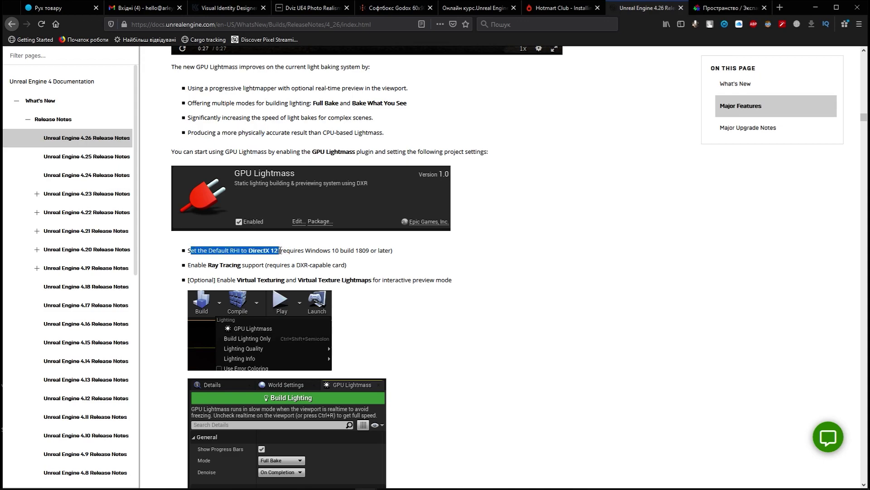
left_click_drag(202, 265, 263, 266)
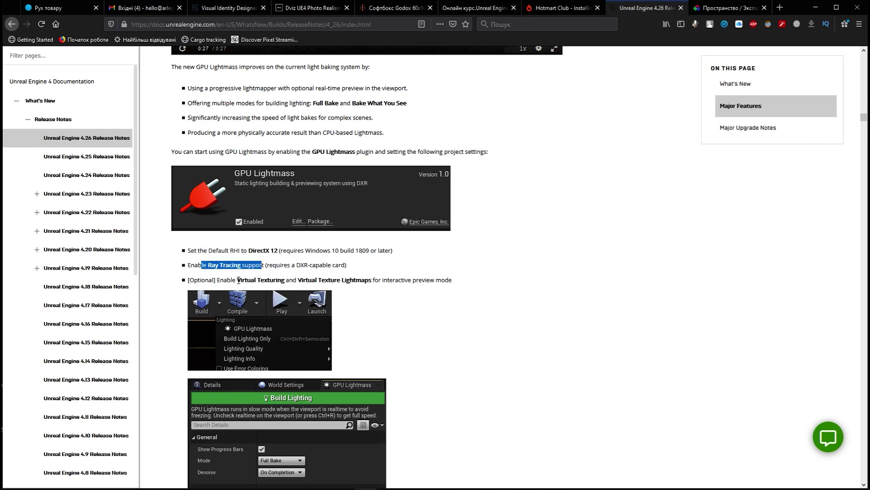
scroll(238, 279, "up", 5)
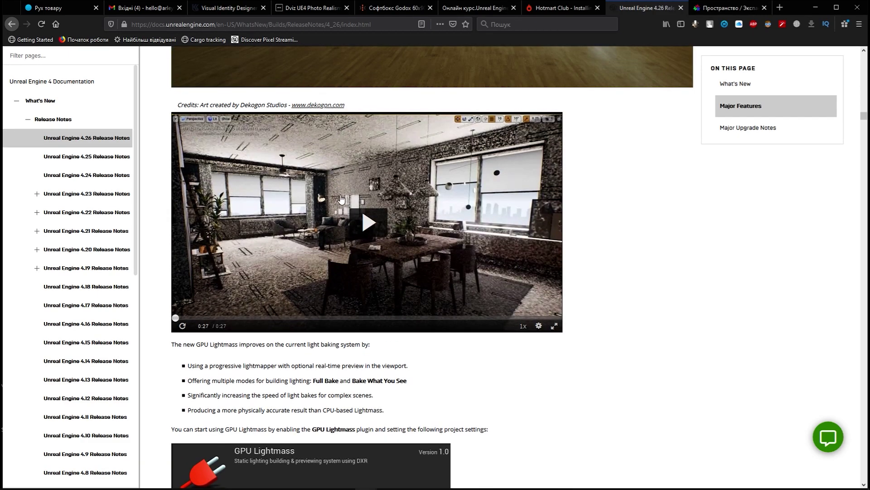
scroll(232, 326, "down", 5)
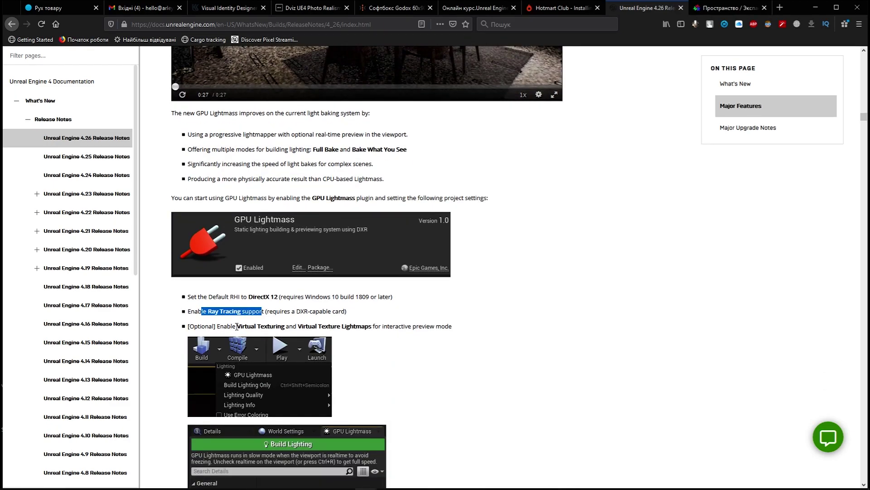
left_click_drag(236, 326, 287, 326)
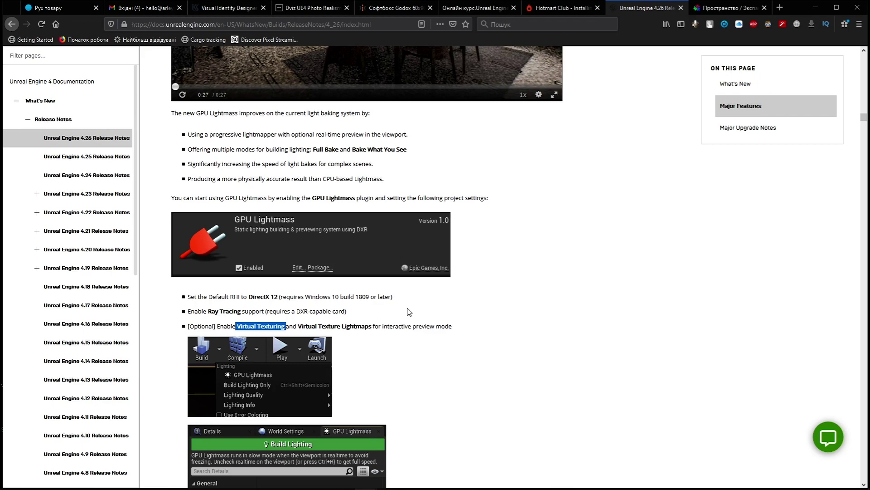
Scroll through the remaining setup notes and minimise Firefox to reveal the editor
scroll(413, 294, "down", 3)
scroll(424, 228, "down", 1)
scroll(402, 205, "down", 2)
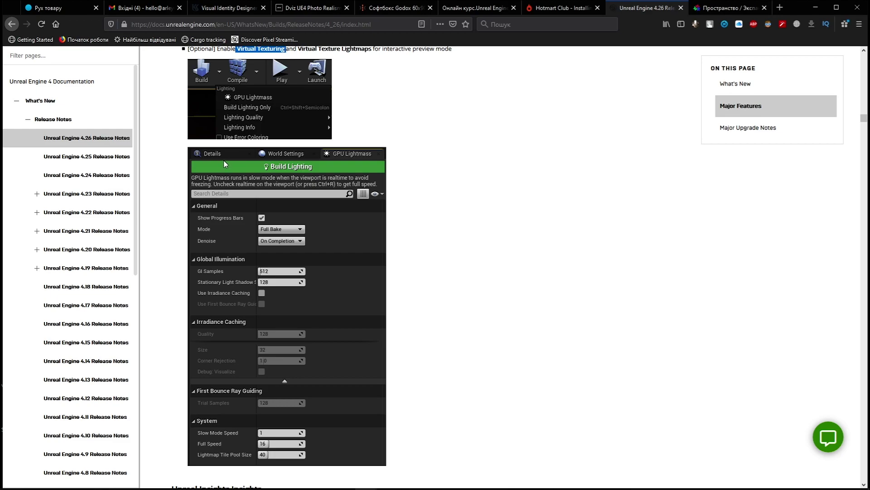
left_click(815, 10)
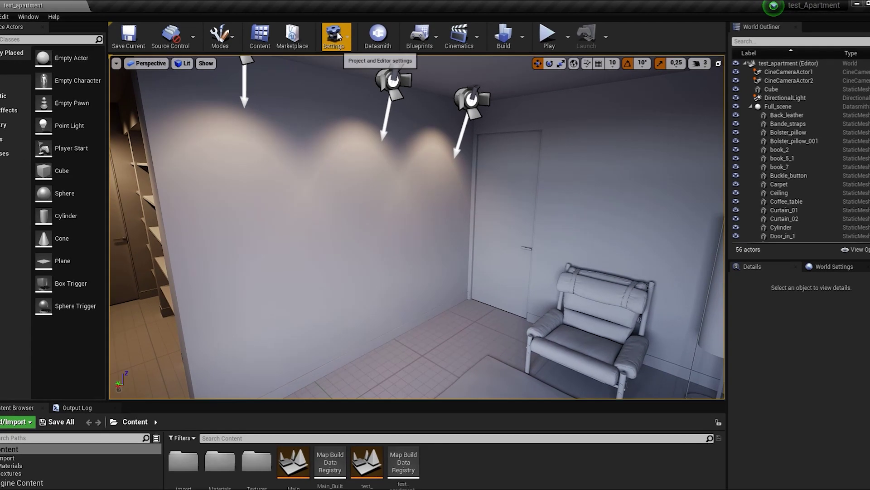
Find 'gpu' in the Plugins browser, enable GPU Lightmass, and close the window
left_click(339, 36)
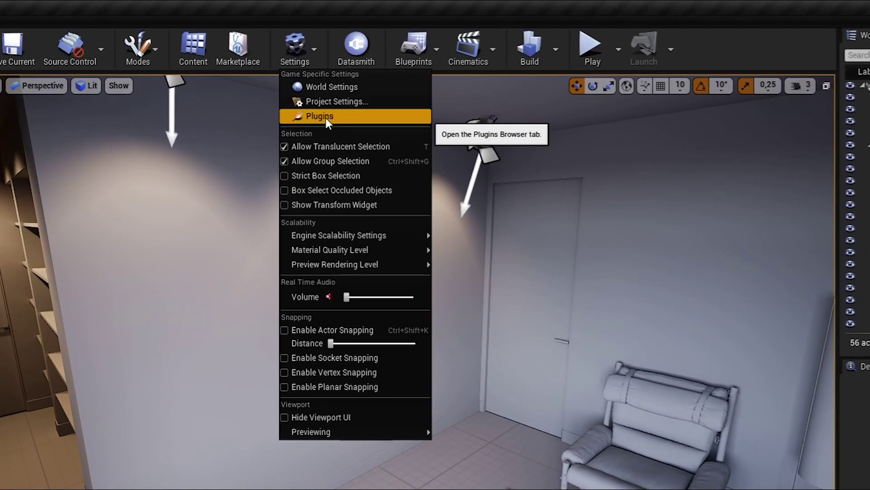
left_click(321, 116)
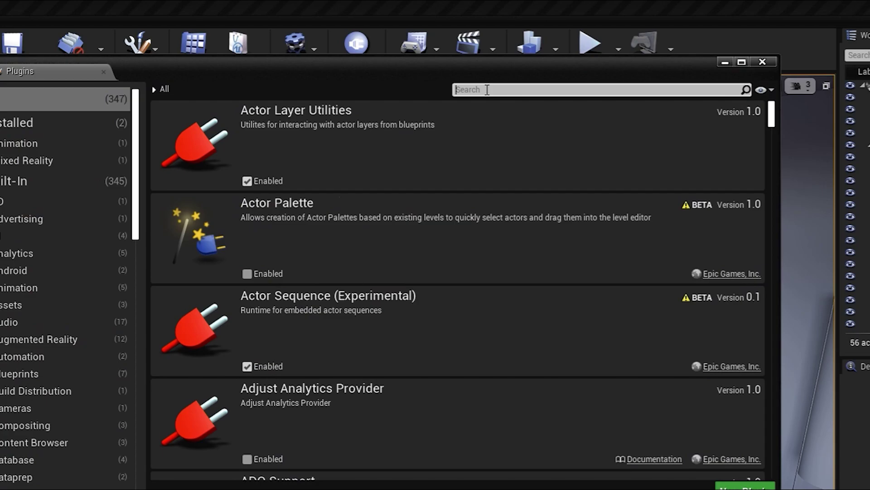
type("gpu")
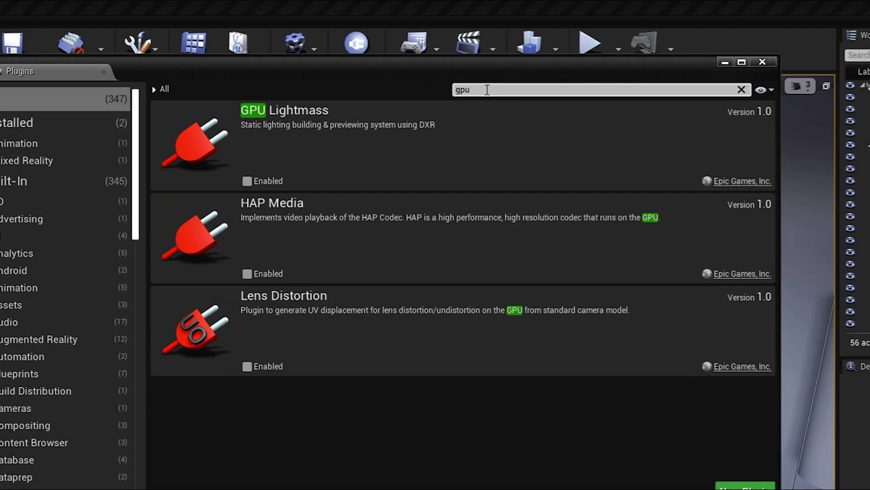
left_click(247, 181)
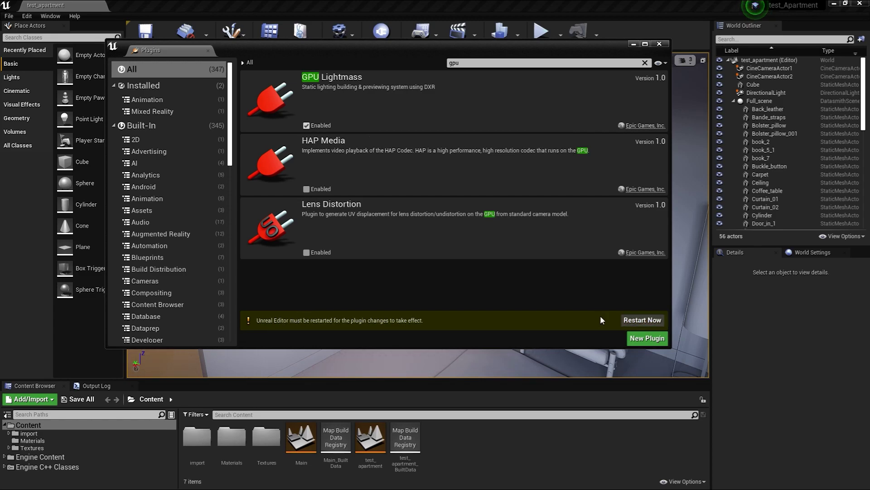
left_click(660, 44)
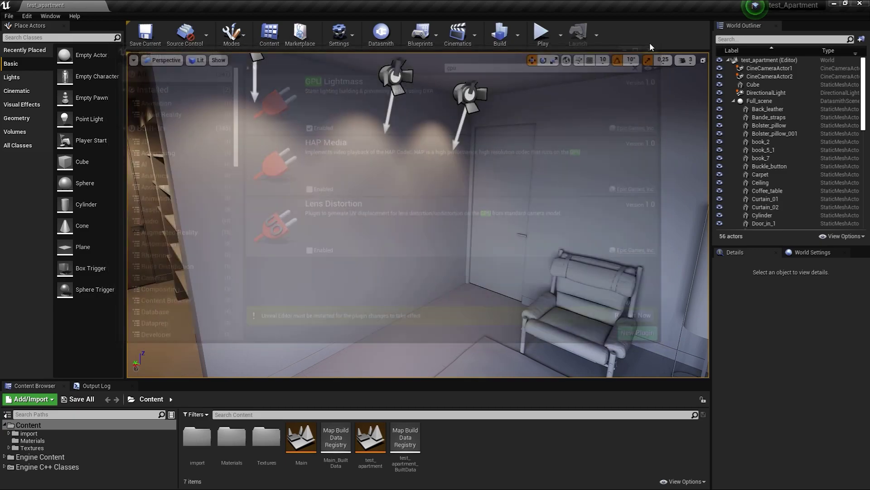
Turn on Ray Tracing support in the Project Settings
left_click(340, 34)
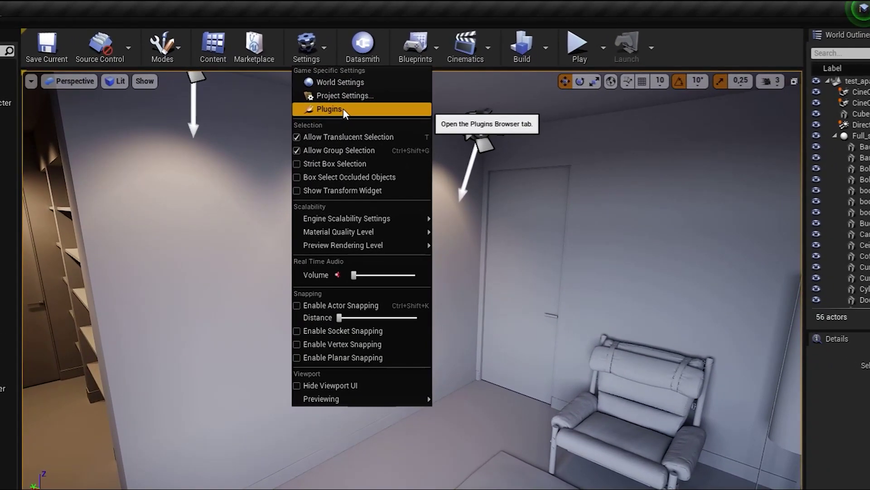
left_click(365, 72)
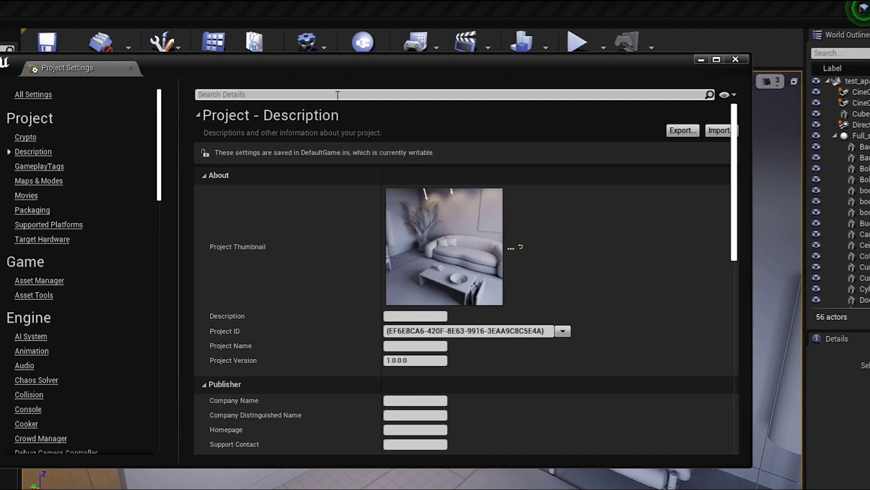
type("ra")
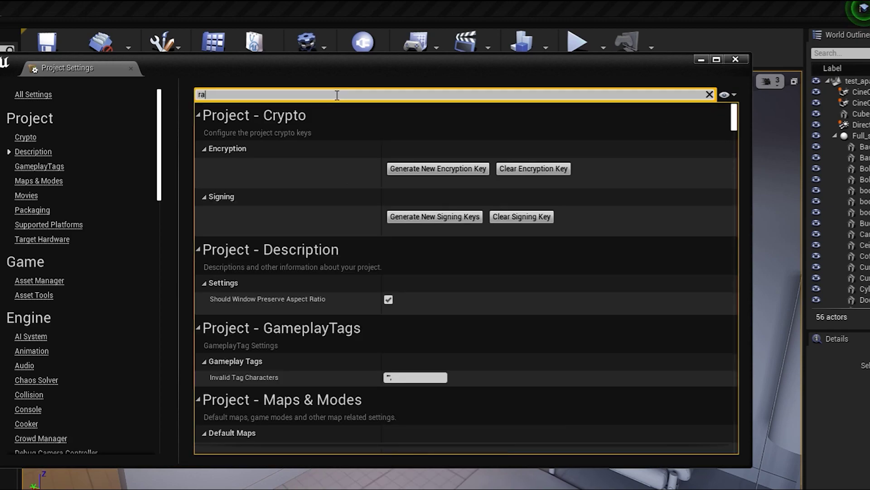
type("y tra")
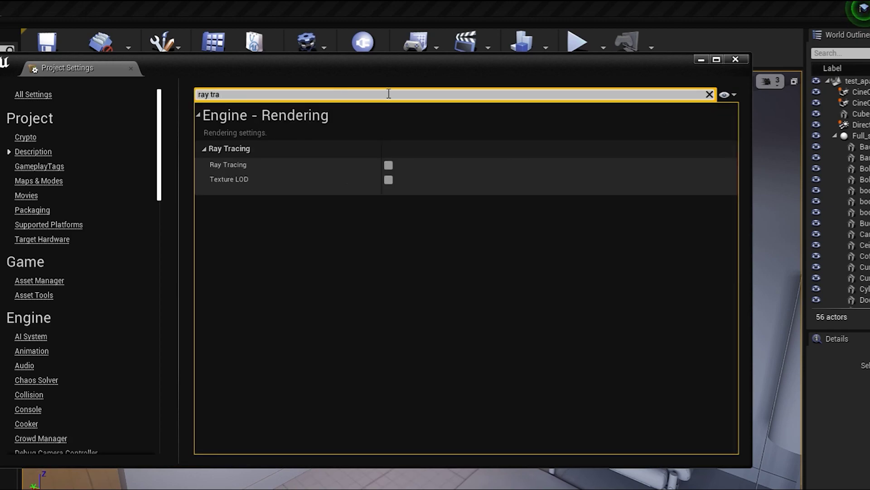
left_click(389, 165)
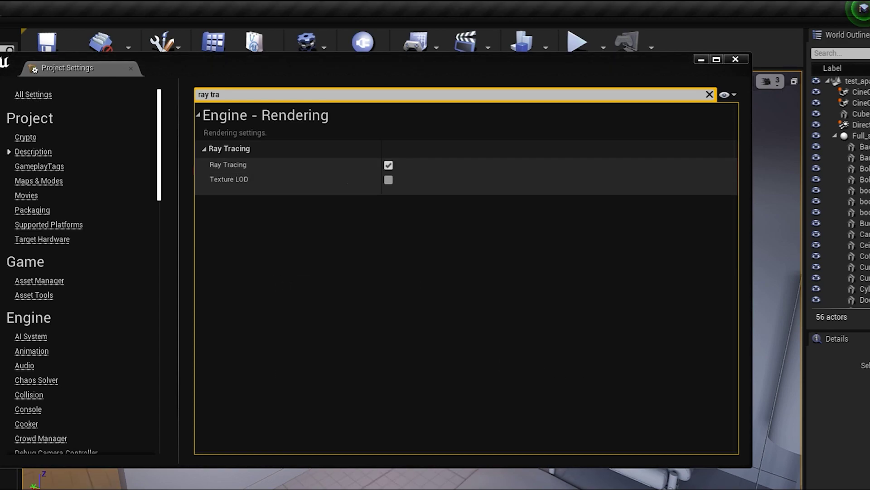
Set the Windows platform's Default RHI to DirectX 12
left_click(243, 97)
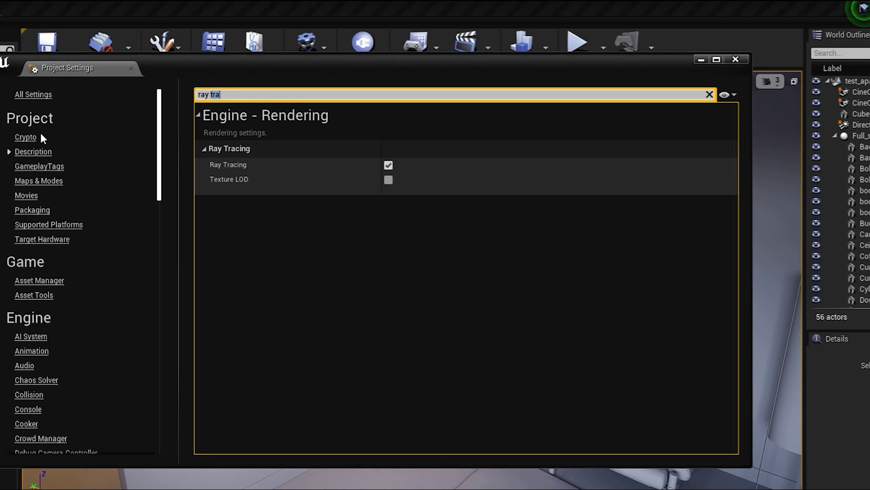
left_click_drag(158, 133, 171, 408)
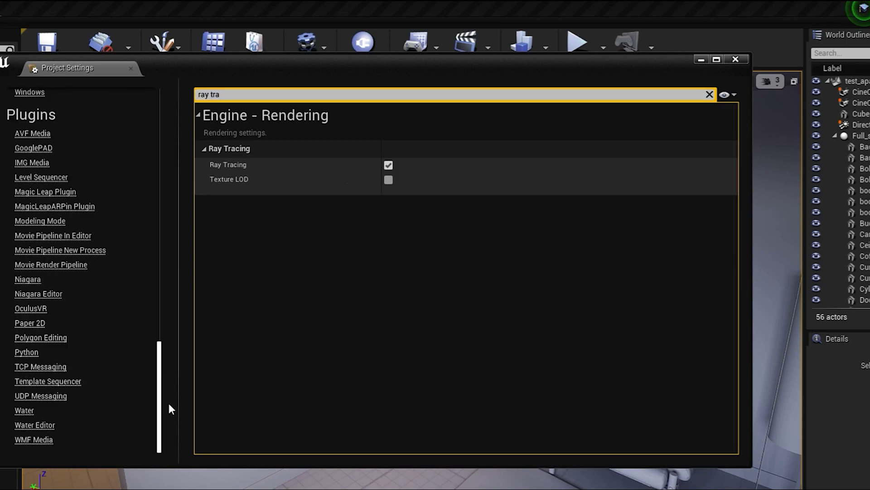
scroll(69, 315, "up", 2)
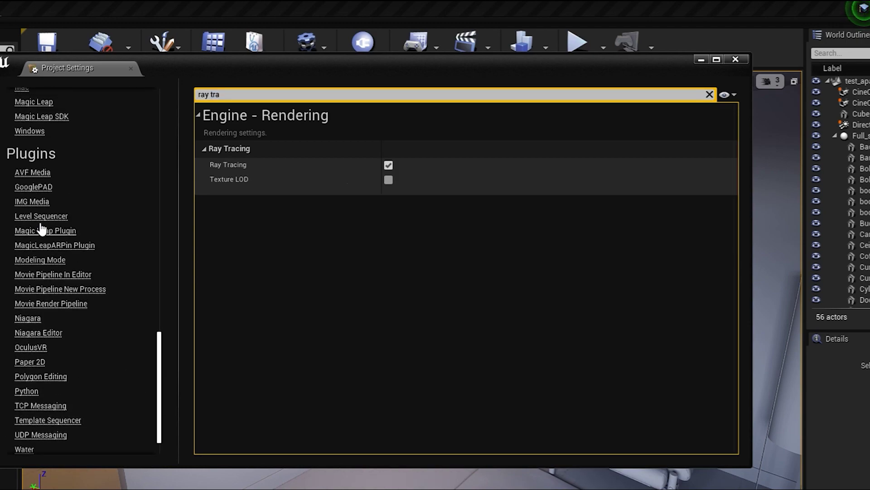
left_click(27, 132)
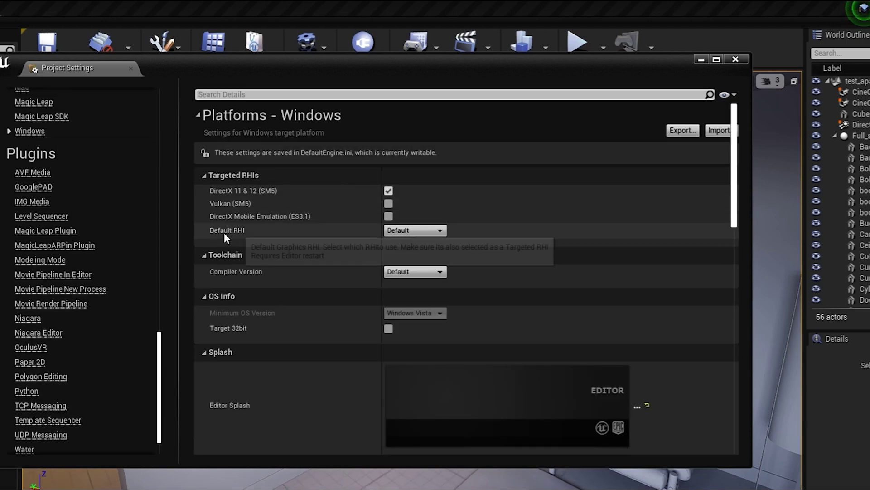
left_click(416, 232)
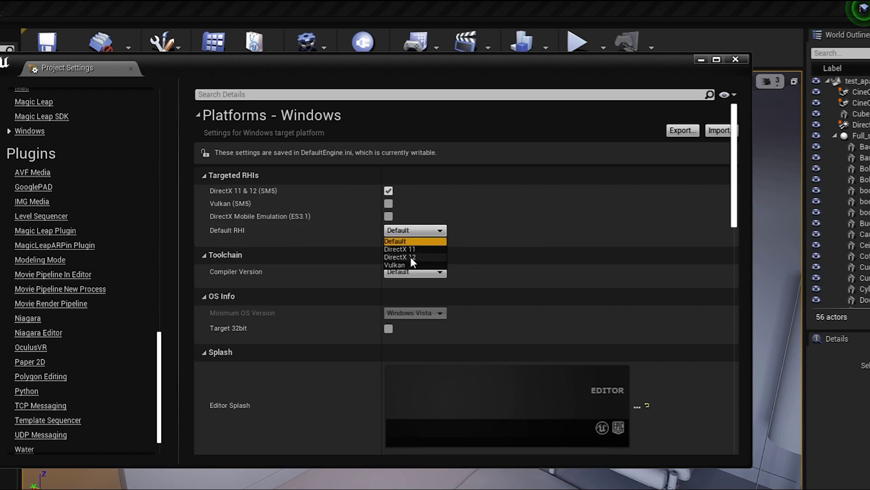
left_click(410, 257)
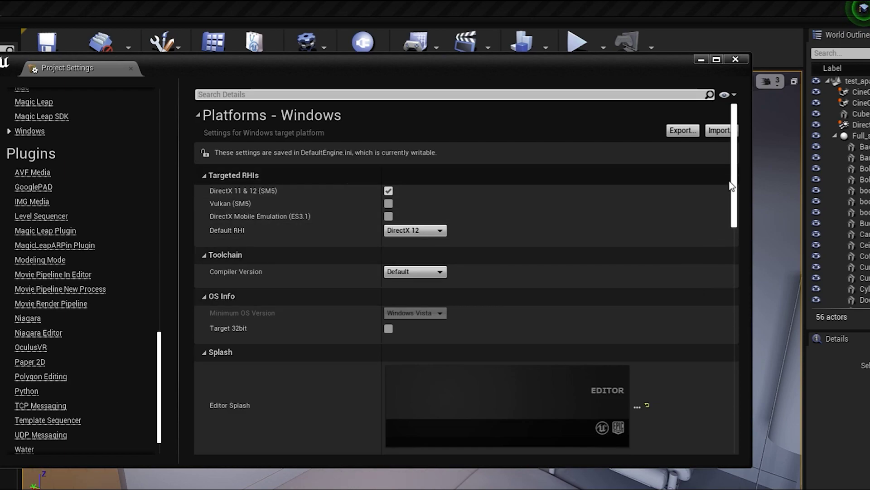
left_click(282, 94)
type("virtu")
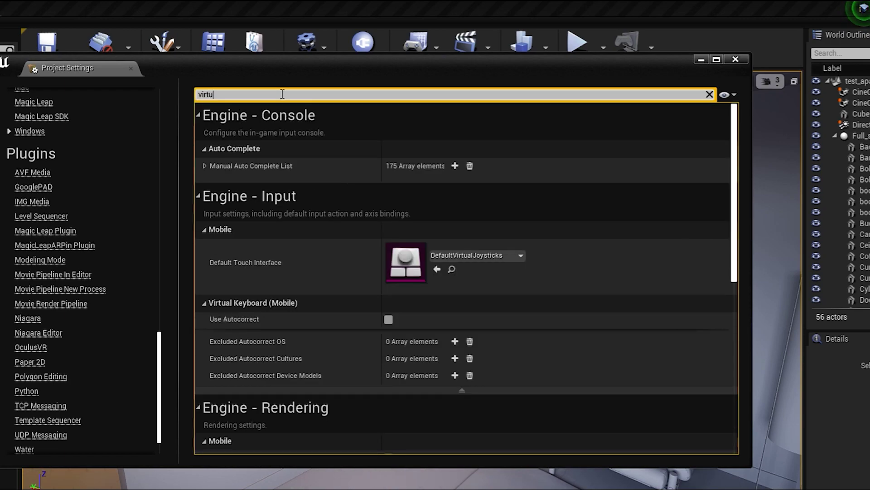
type("al")
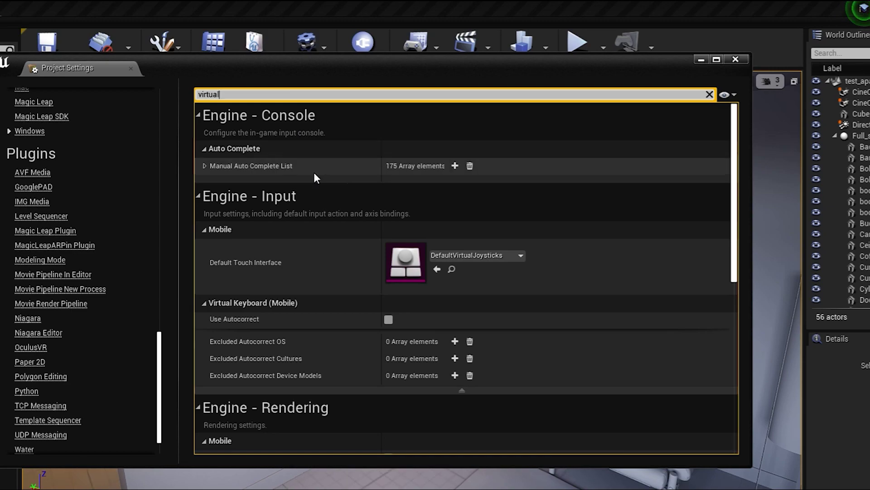
Tick Enable virtual texture support and Enable virtual texture lightmaps
scroll(347, 354, "down", 3)
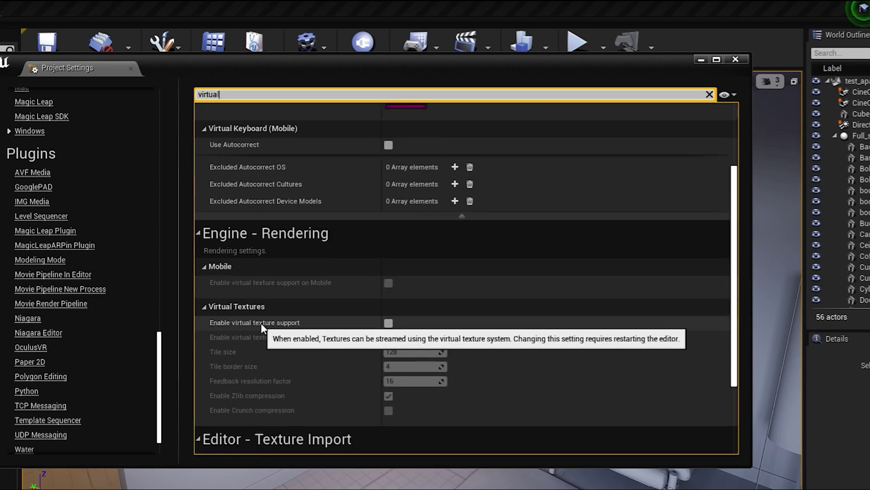
left_click(387, 322)
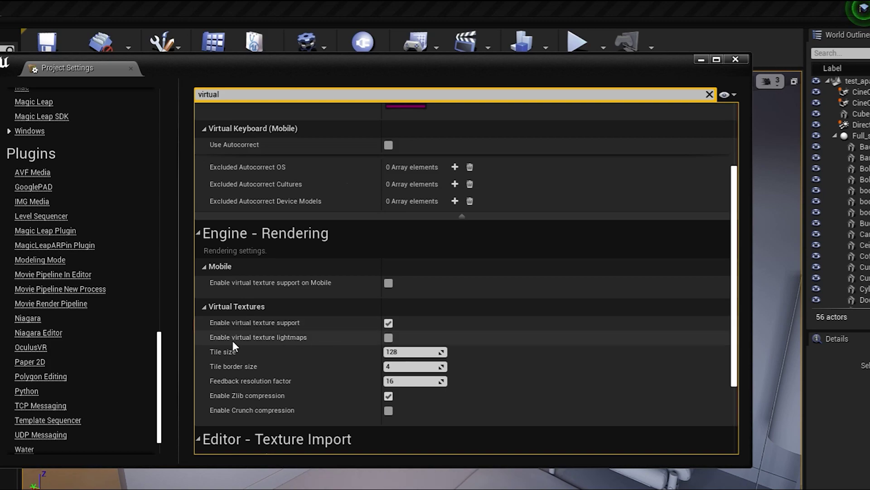
left_click(388, 338)
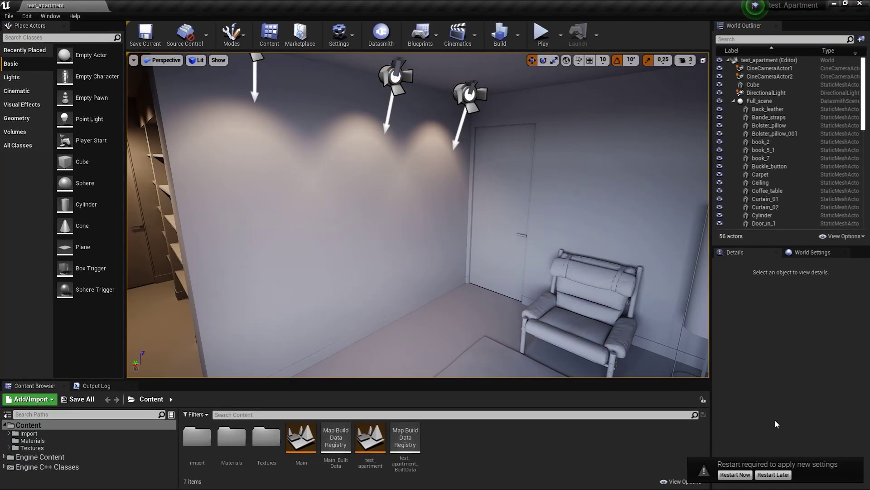
Restart the editor now to apply the GPU Lightmass, RHI and virtual texture settings
left_click(735, 474)
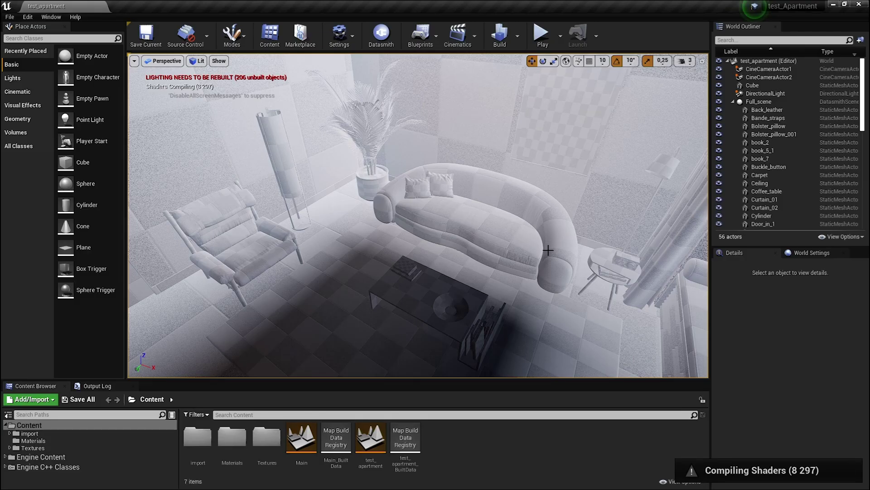
Fly the view to eye level near the chair and sofa, and collapse Full_scene in the Outliner
right_click_drag(511, 266, 512, 267)
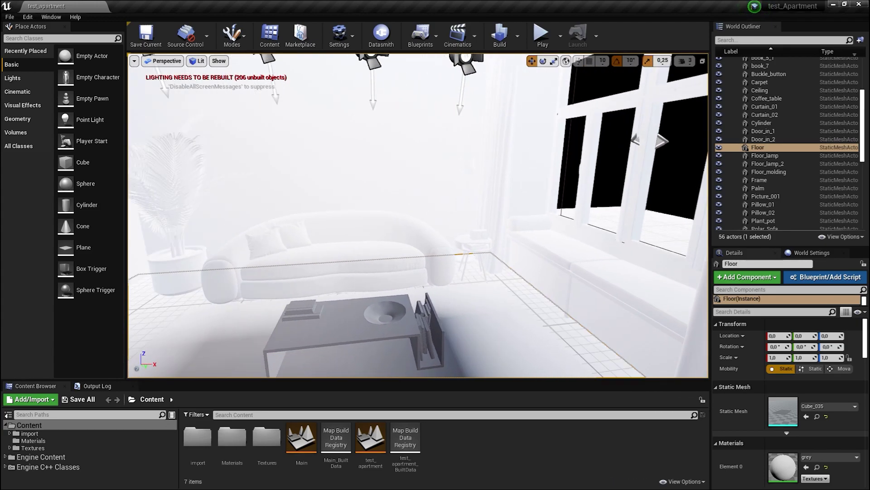
right_click_drag(501, 250, 501, 251)
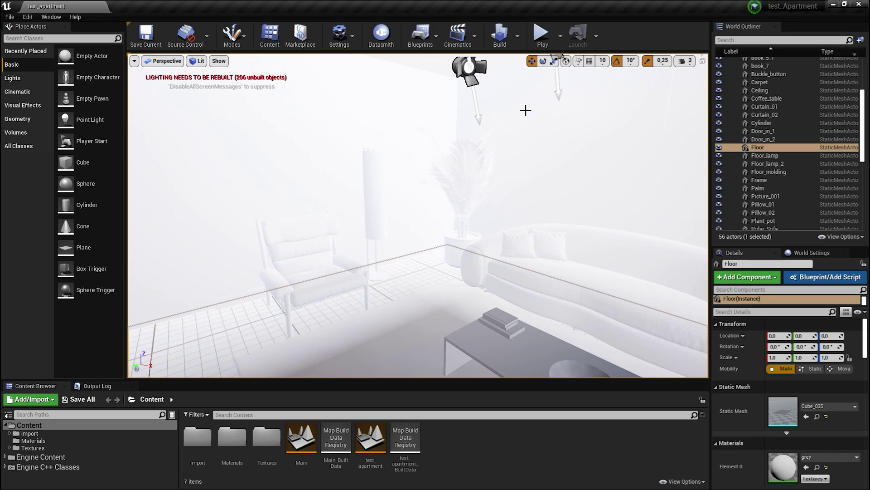
left_click_drag(864, 112, 864, 110)
scroll(865, 111, "up", 5)
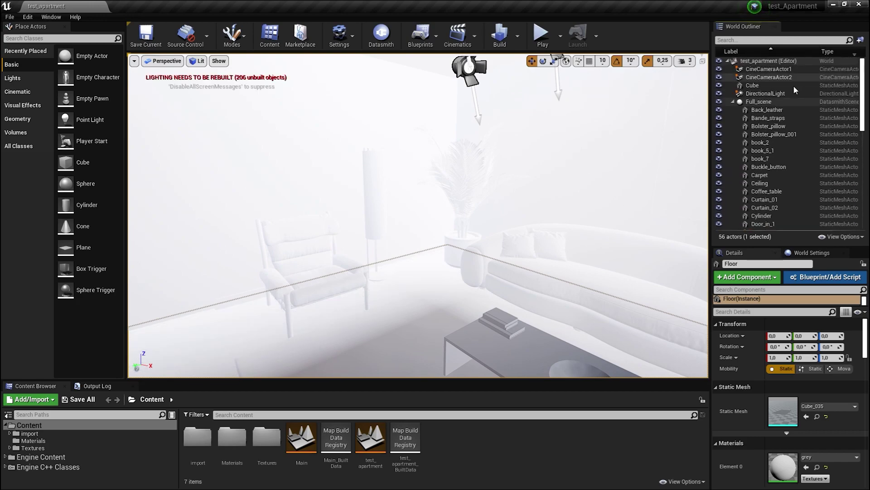
left_click(733, 101)
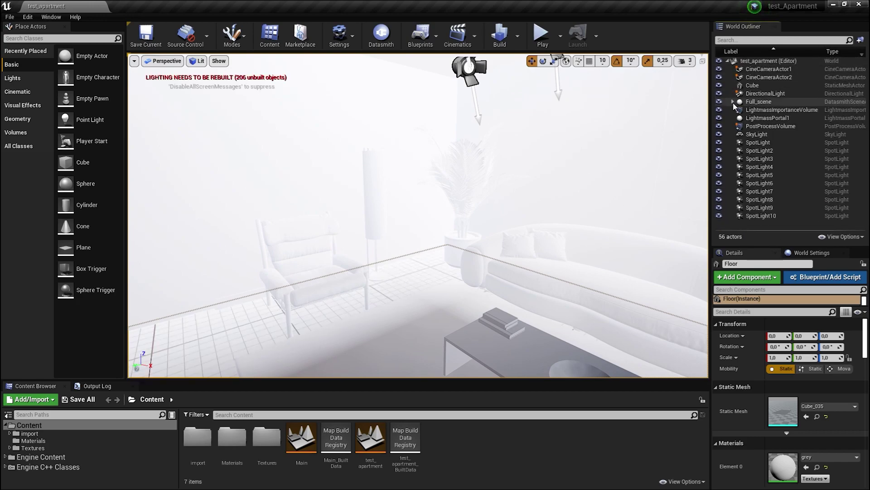
Select the PostProcessVolume and override its Ray Tracing Ambient Occlusion Enabled setting
left_click(769, 126)
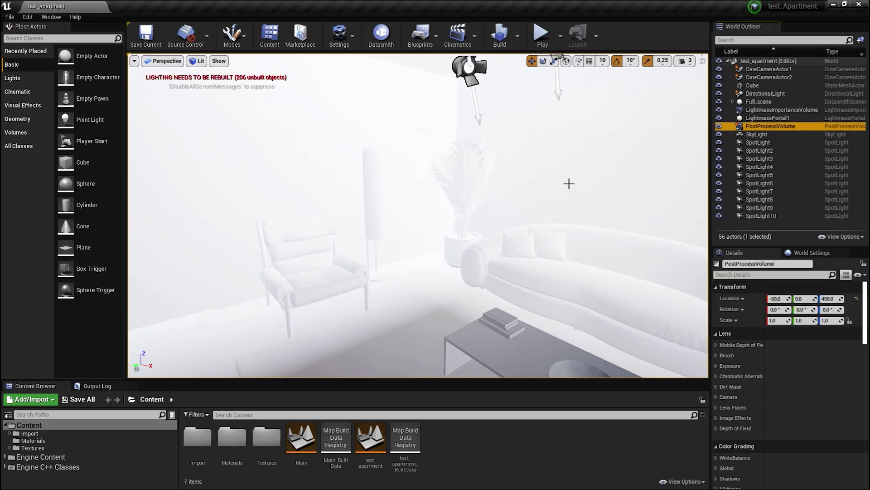
scroll(797, 382, "down", 4)
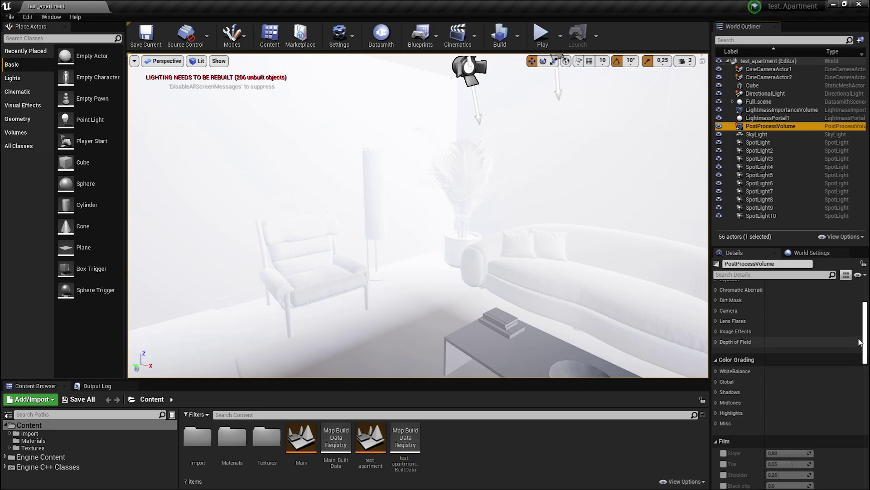
left_click_drag(865, 330, 869, 397)
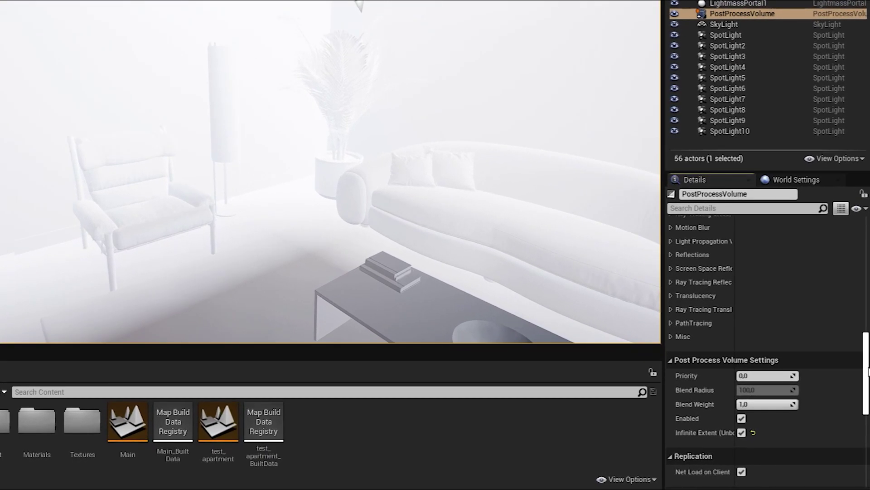
scroll(782, 377, "up", 5)
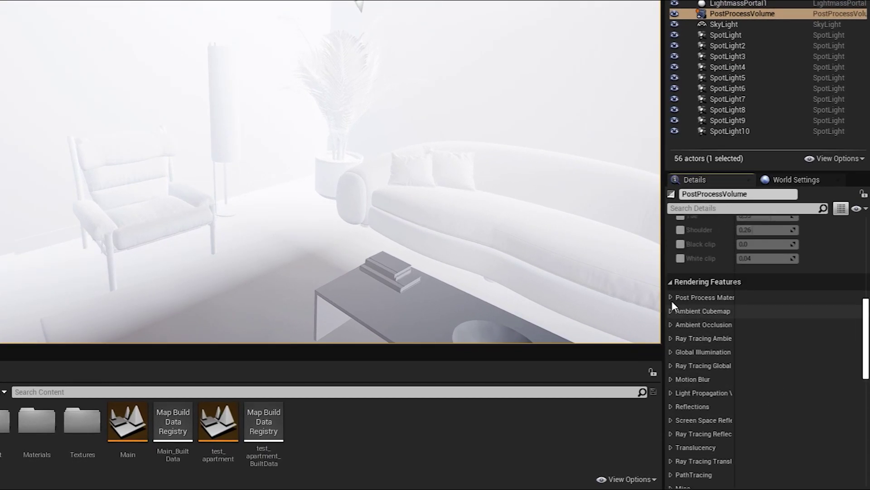
left_click_drag(663, 297, 574, 297)
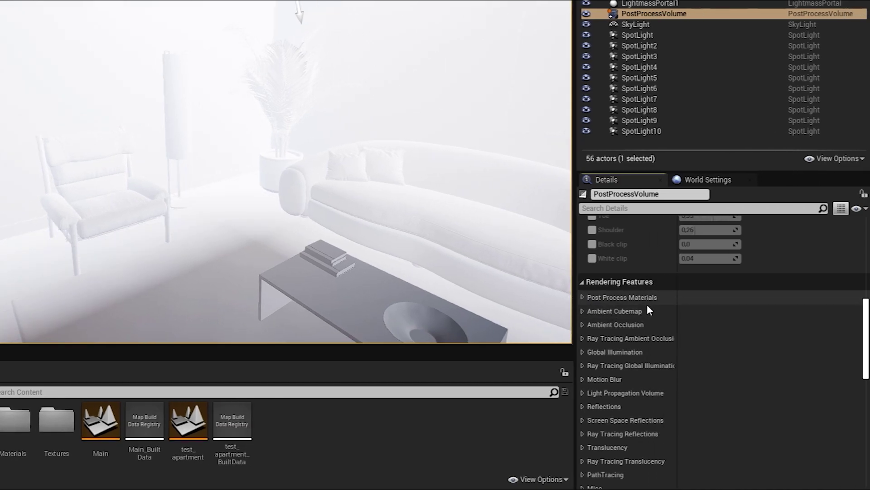
left_click(582, 339)
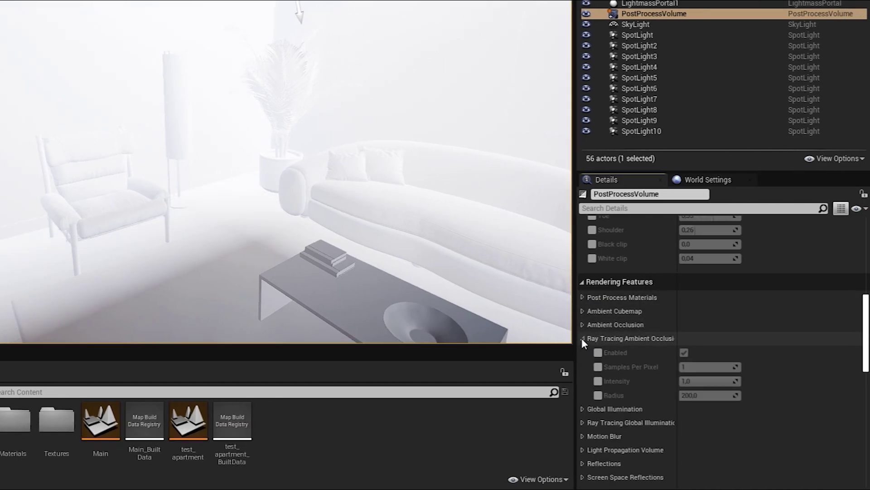
left_click(598, 352)
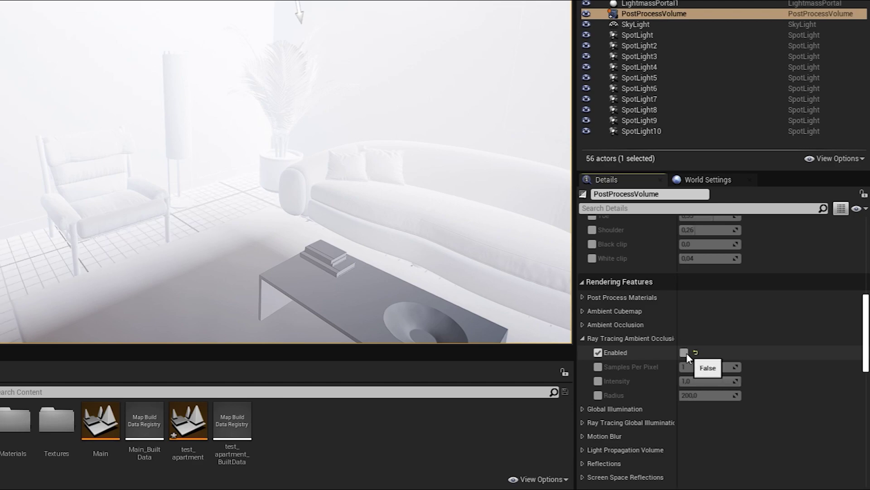
left_click(583, 338)
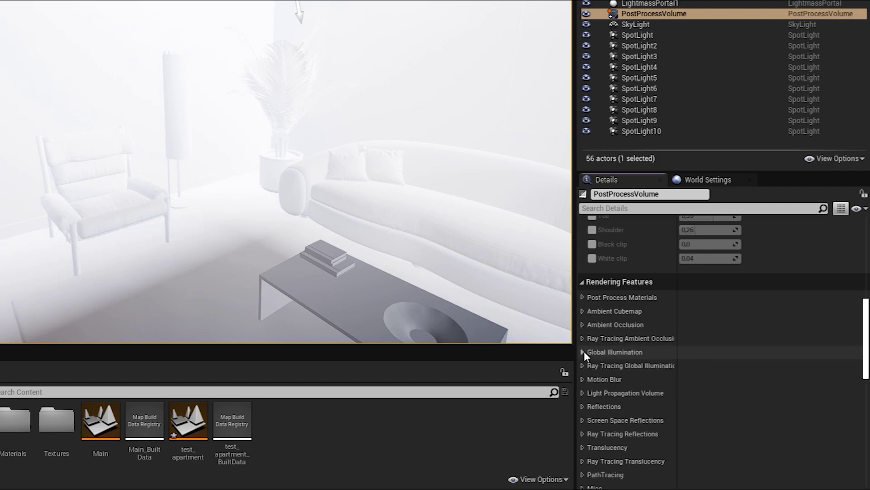
Override the Reflections Type and set it to Screen Space
left_click(582, 366)
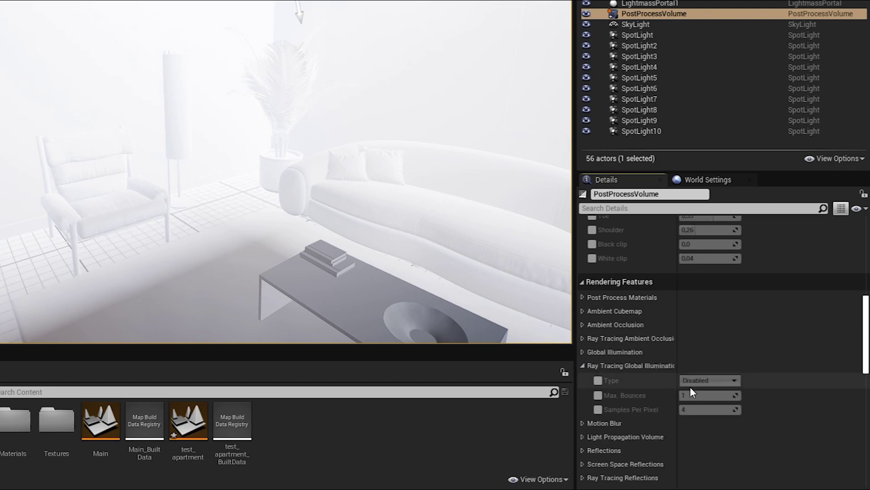
left_click(582, 366)
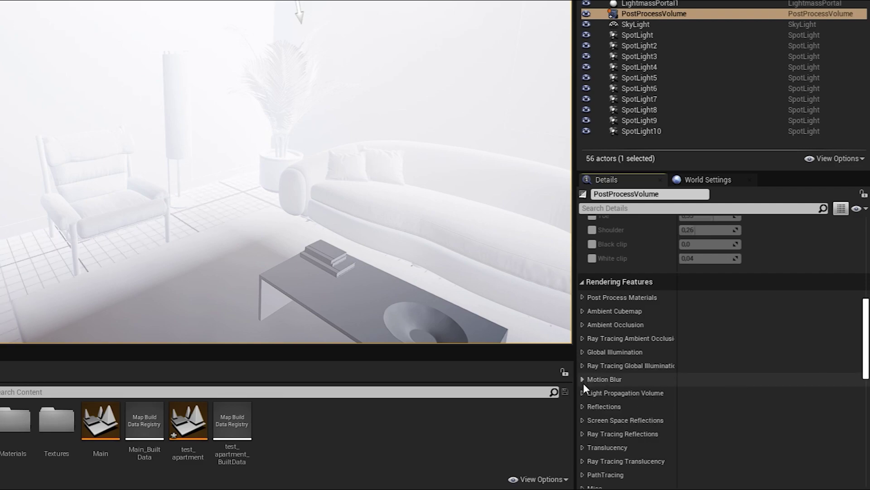
left_click(582, 407)
scroll(582, 407, "down", 3)
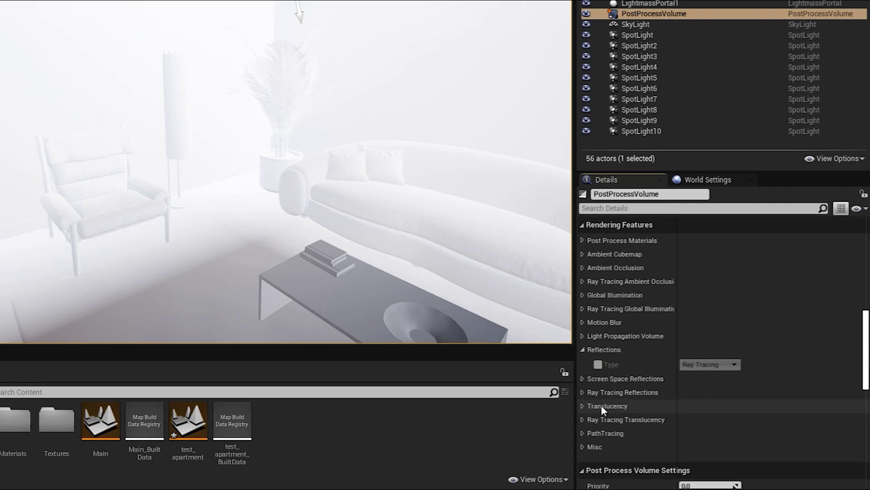
left_click(599, 364)
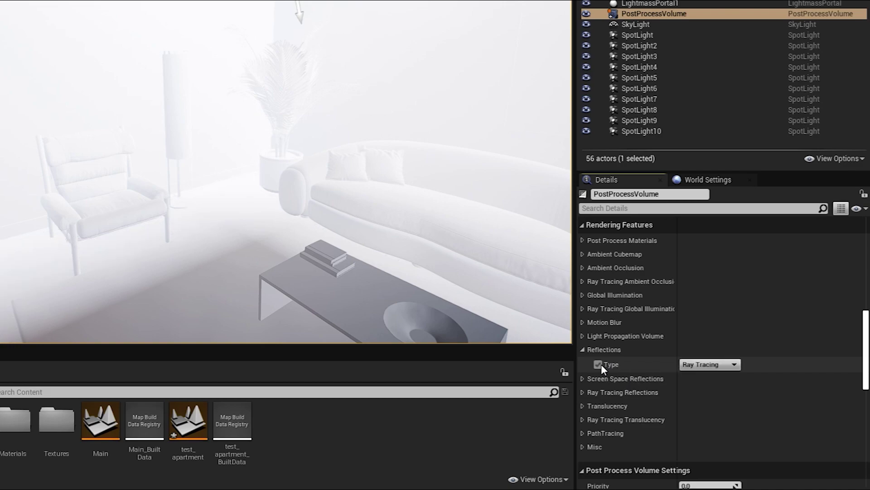
left_click(706, 366)
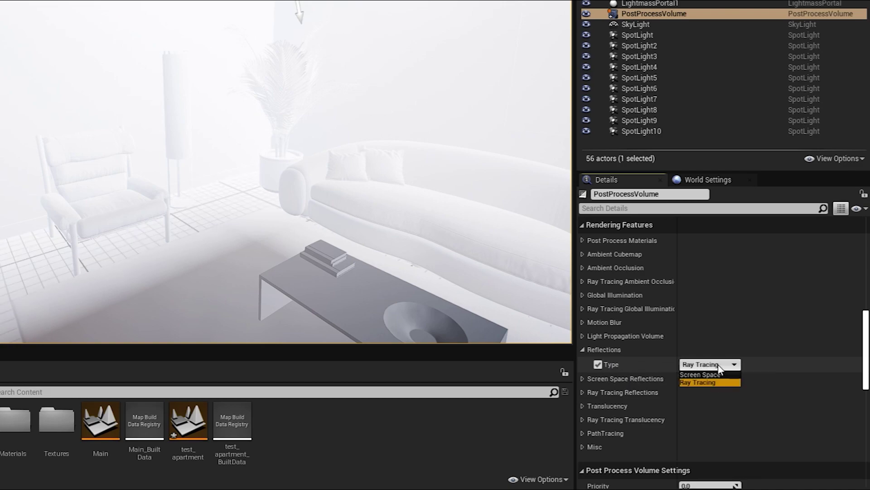
left_click(707, 374)
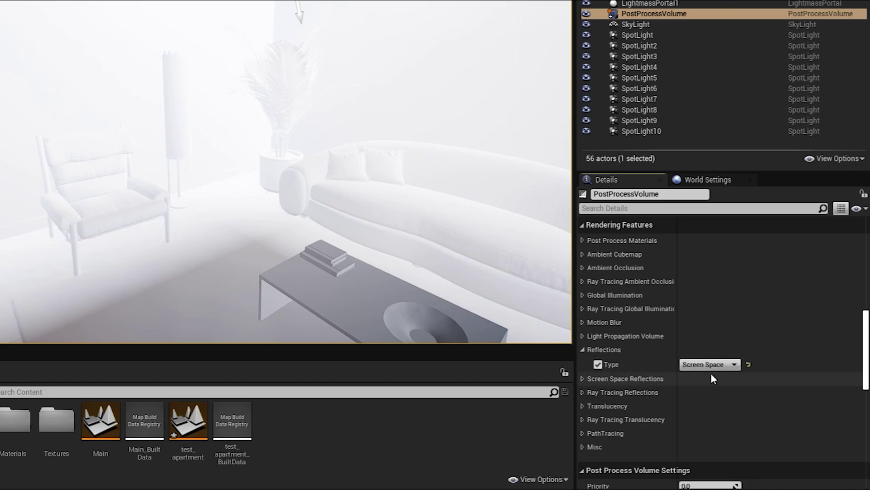
left_click(582, 350)
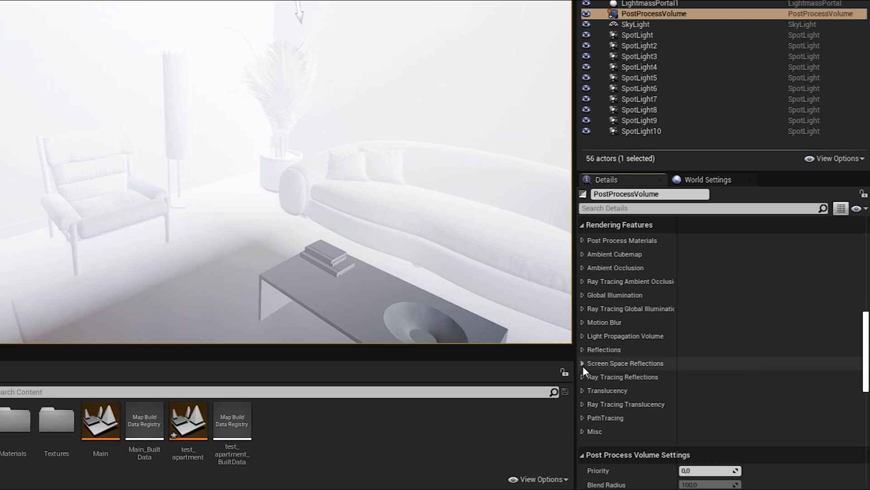
Inspect the Screen Space Reflections, Ray Tracing Reflections and Translucency settings
left_click(583, 363)
left_click(583, 363)
left_click(580, 377)
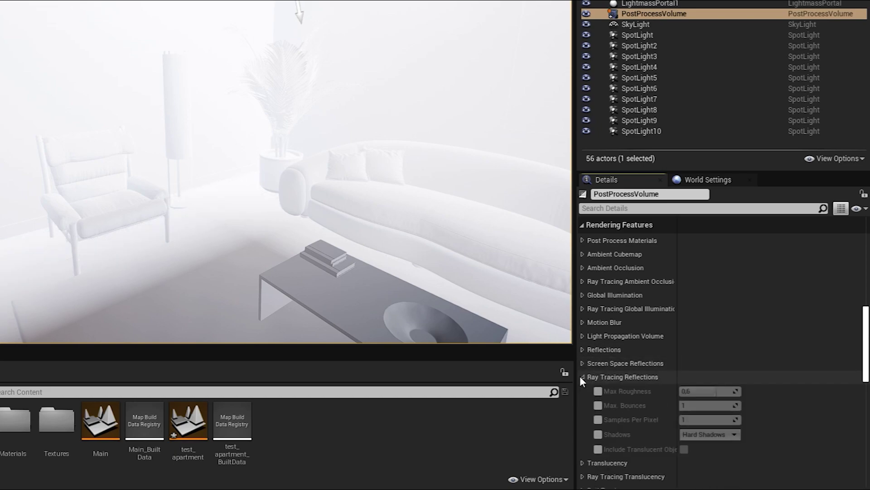
left_click(580, 376)
left_click(582, 390)
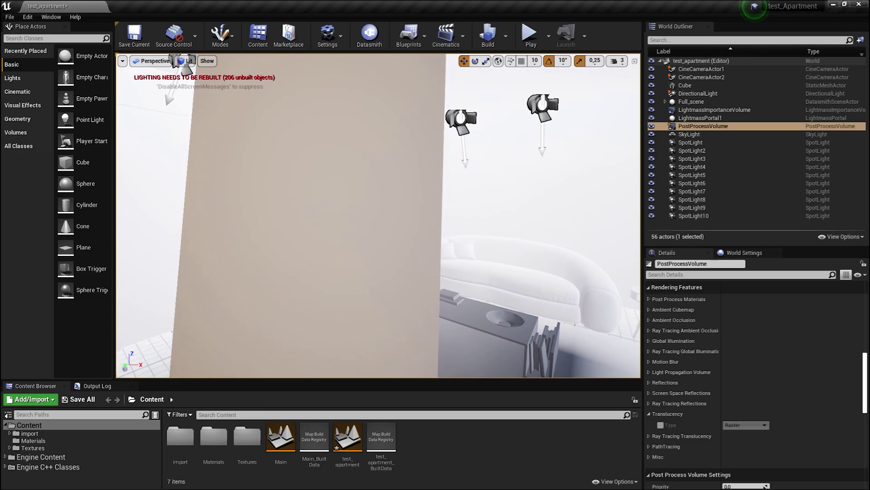
Pull the view back over the whole living room and open GPU Lightmass from the Build menu
right_click_drag(514, 232, 514, 232)
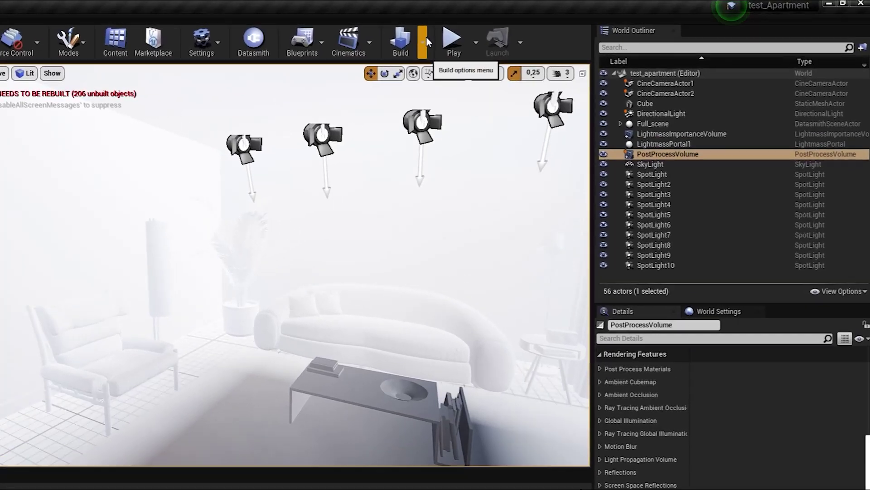
left_click(505, 35)
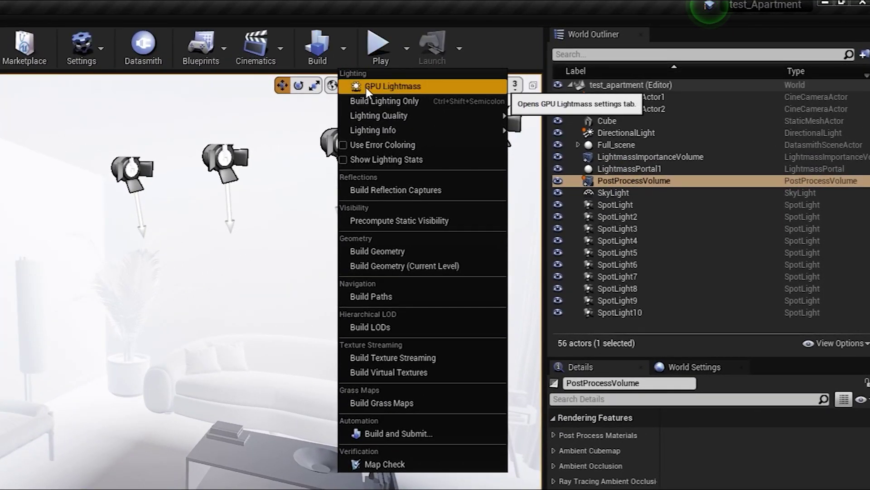
left_click(415, 88)
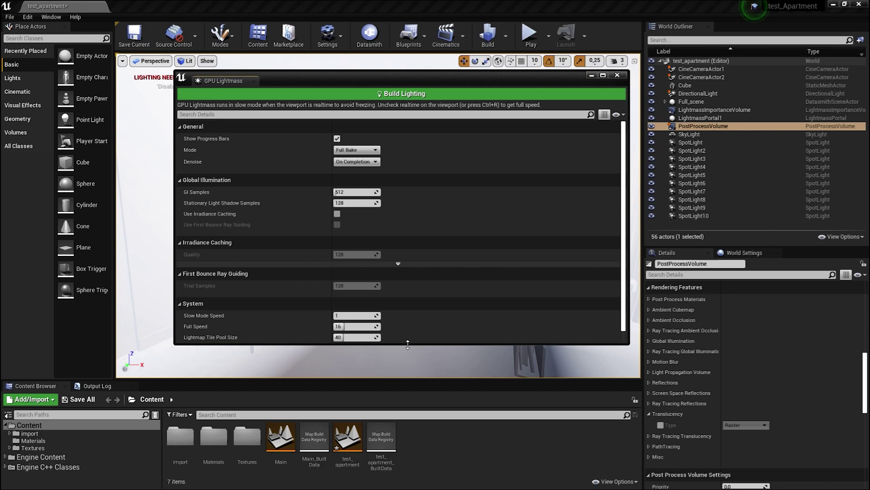
Make the GPU Lightmass window taller and position it over the viewport's right side
left_click_drag(399, 345, 398, 383)
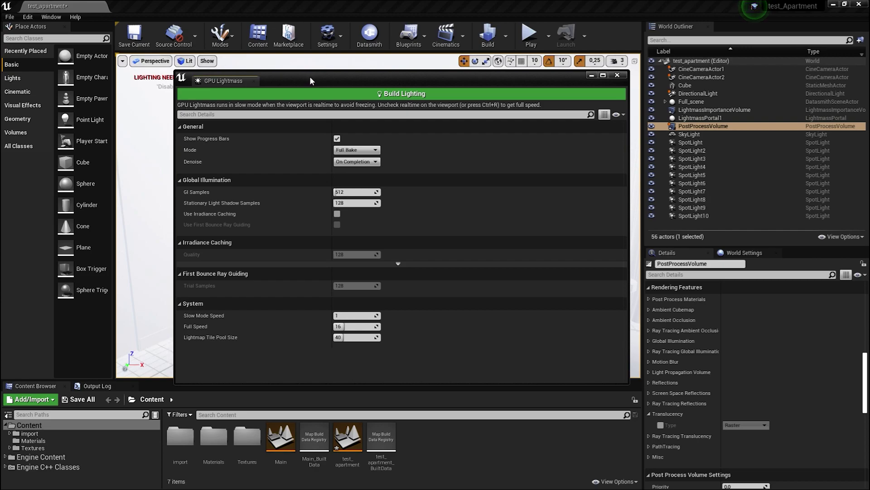
left_click_drag(310, 80, 447, 99)
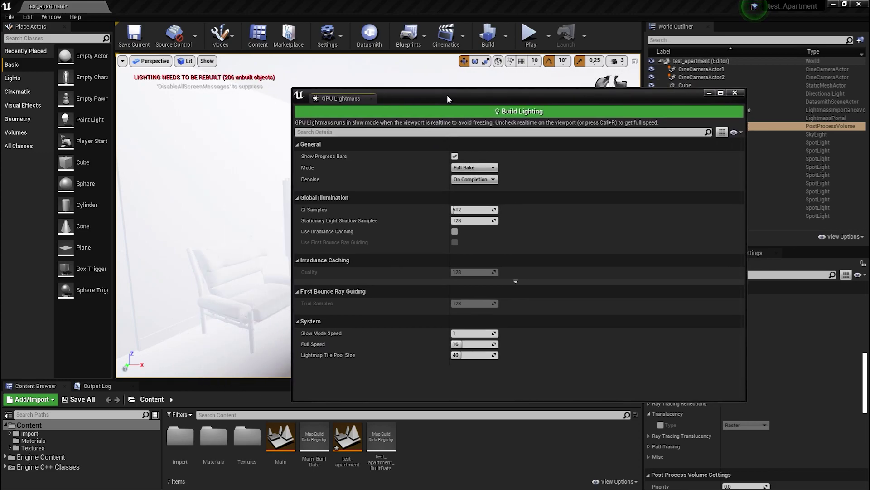
left_click(412, 4)
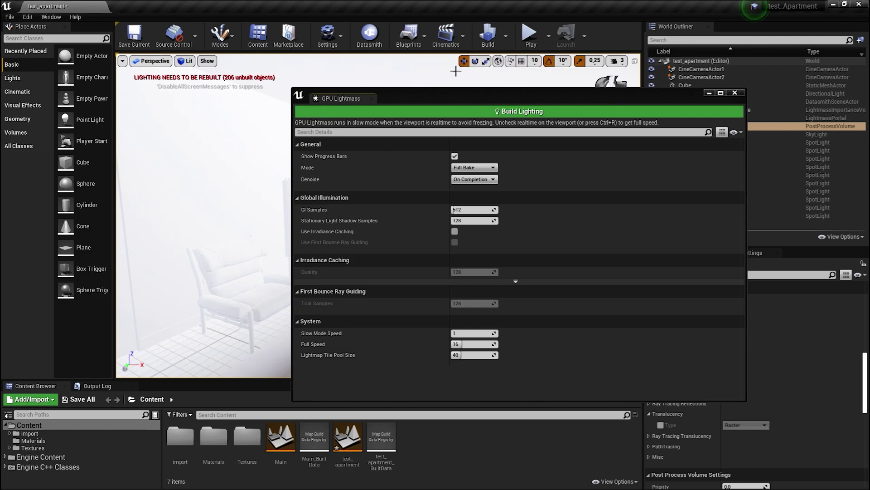
left_click_drag(483, 97, 406, 88)
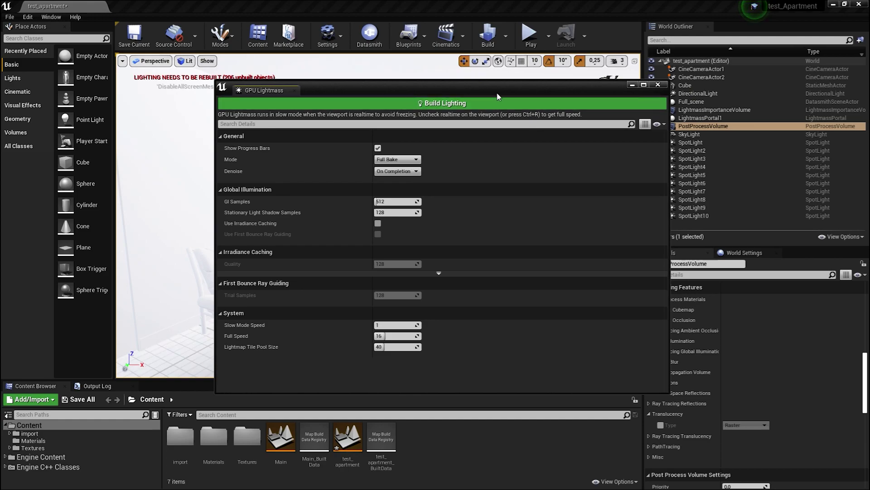
left_click_drag(498, 97, 520, 107)
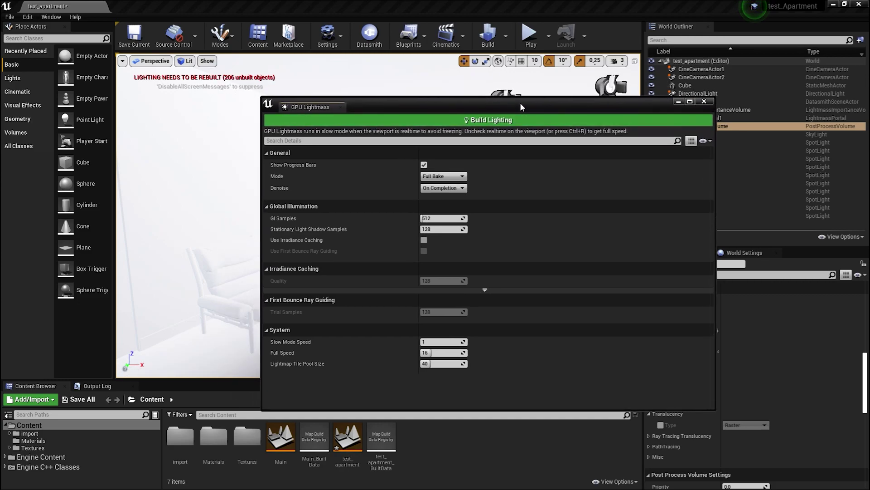
left_click_drag(549, 103, 528, 80)
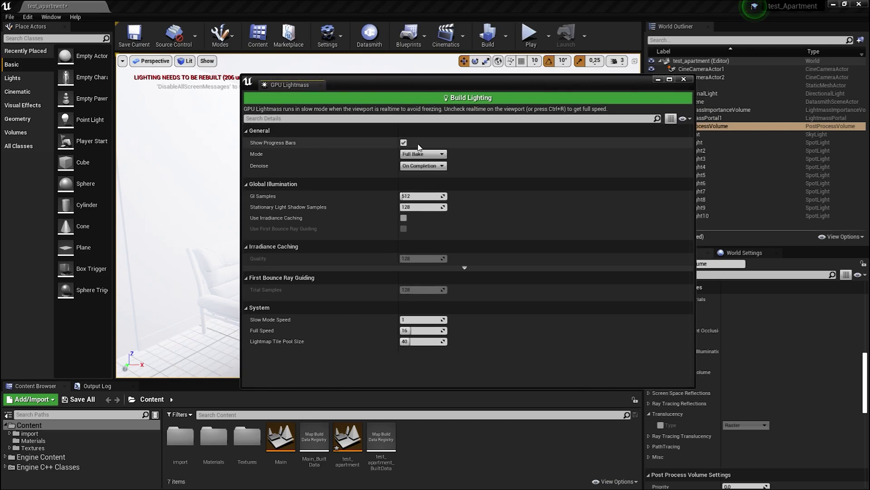
left_click_drag(397, 84, 483, 132)
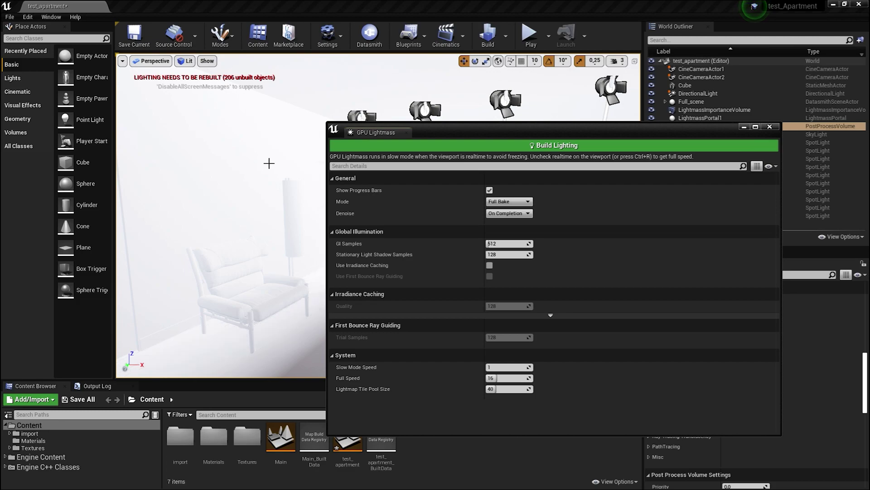
Keep GPU Lightmass on Full Bake mode with denoising On Completion
left_click(517, 201)
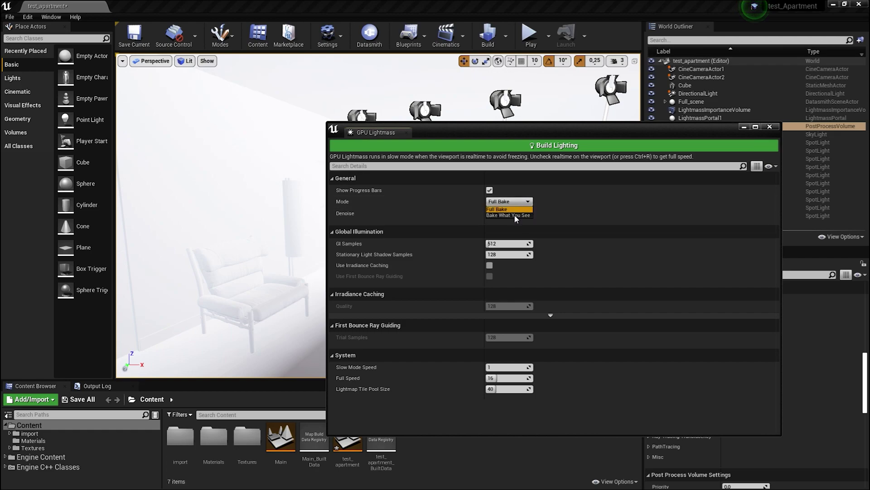
left_click(516, 209)
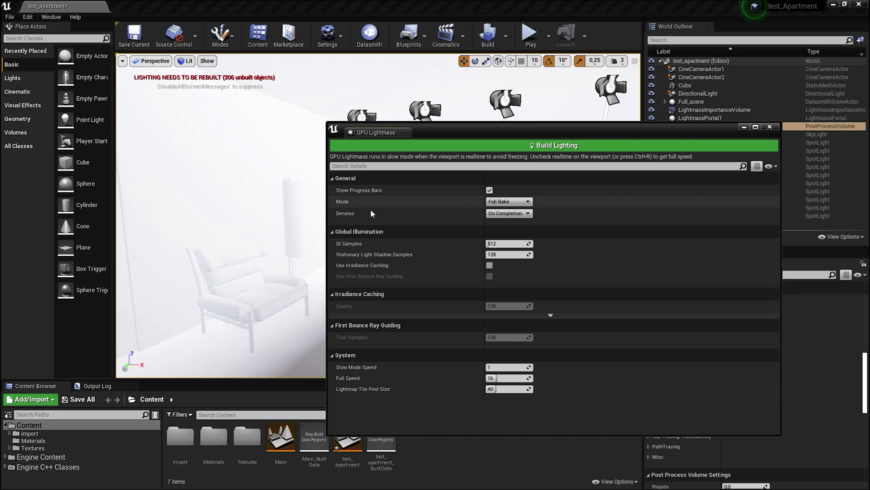
left_click(520, 215)
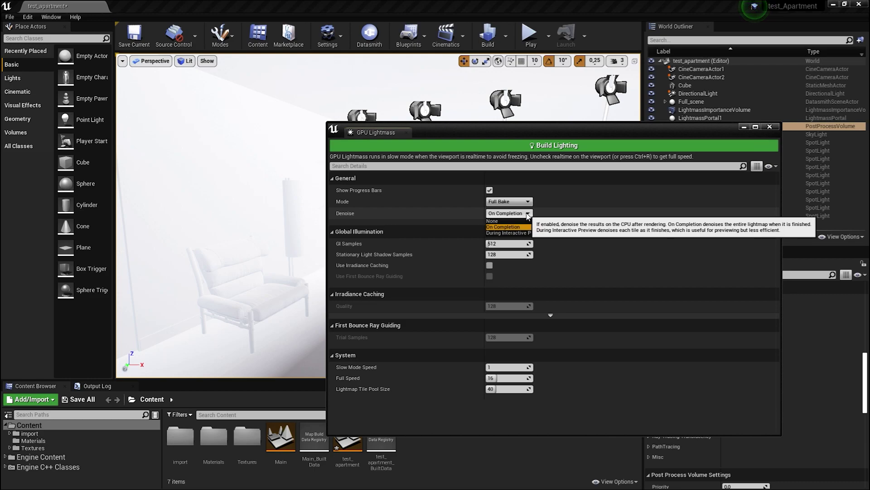
left_click(461, 212)
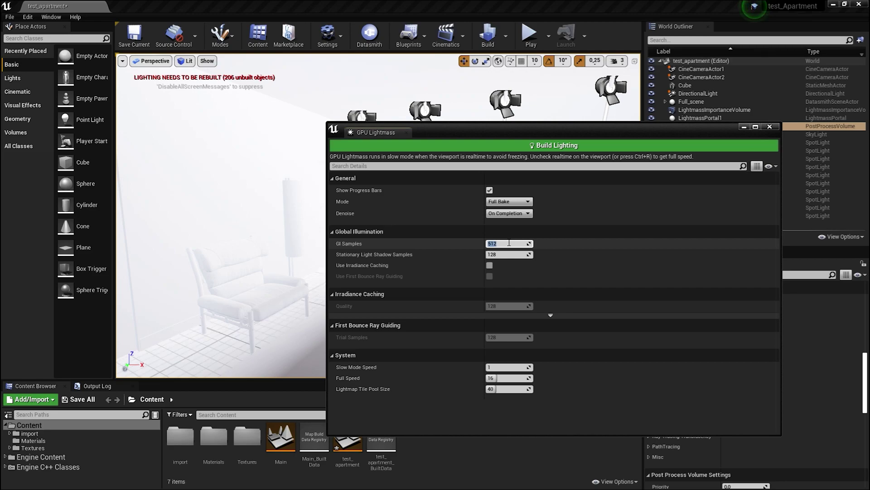
left_click_drag(534, 129, 497, 83)
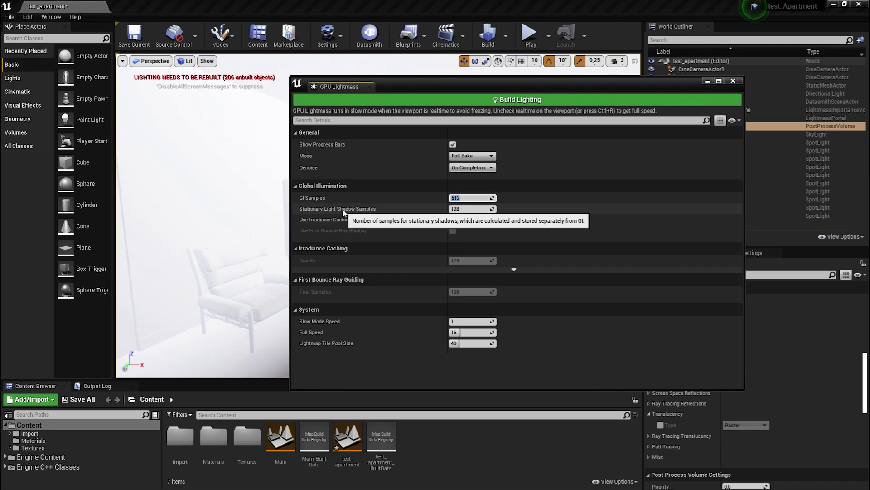
Set 256 GI samples and 64 shadow samples, and enable irradiance caching and first bounce ray guiding
key("Tab")
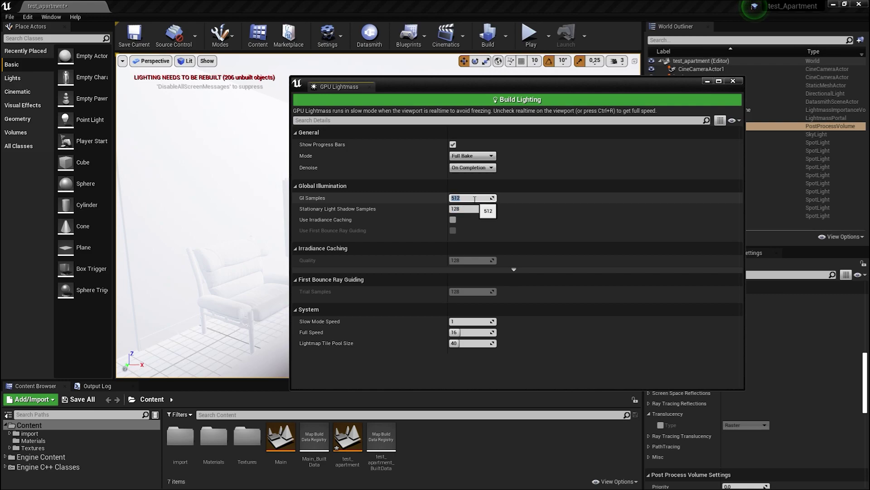
type("256")
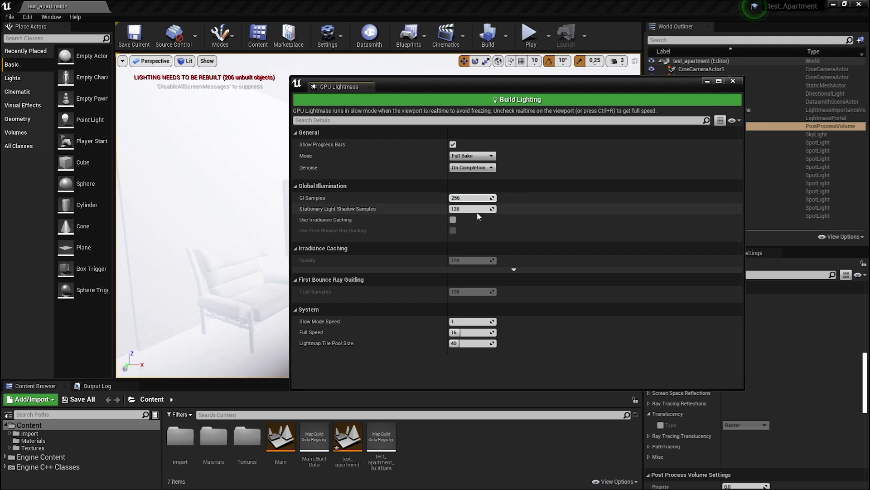
left_click(478, 210)
type("64")
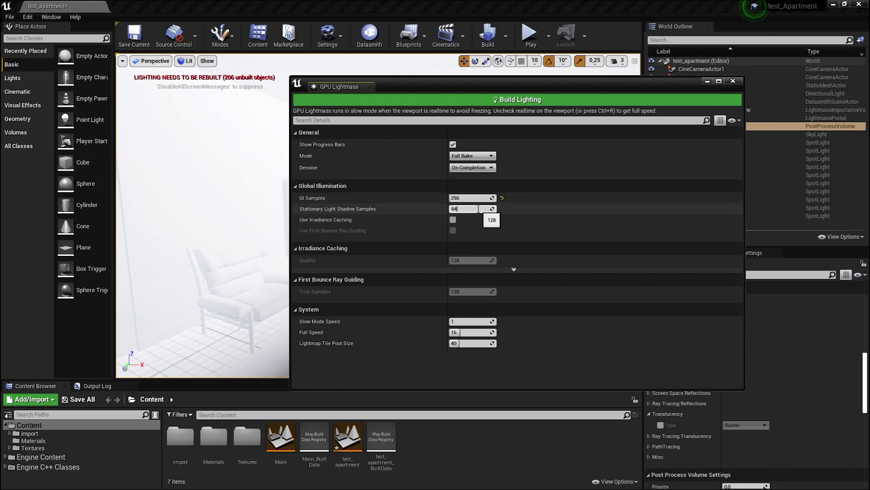
mouse_move(306, 221)
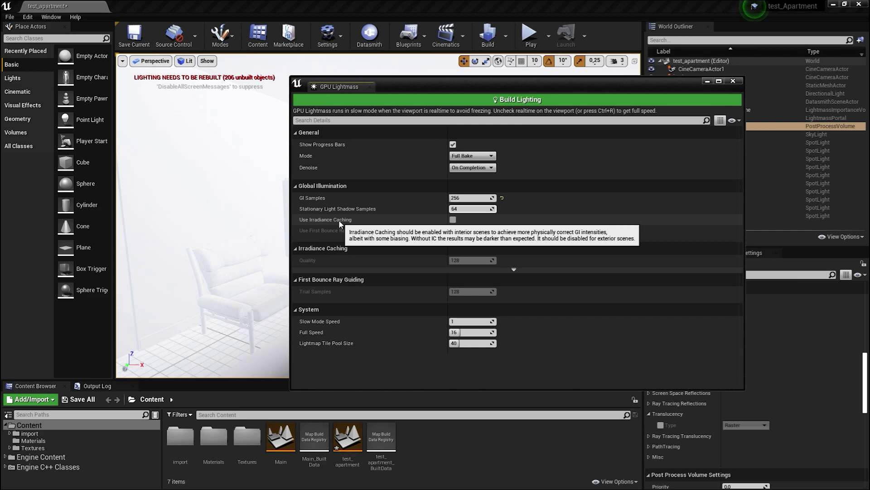
left_click(453, 220)
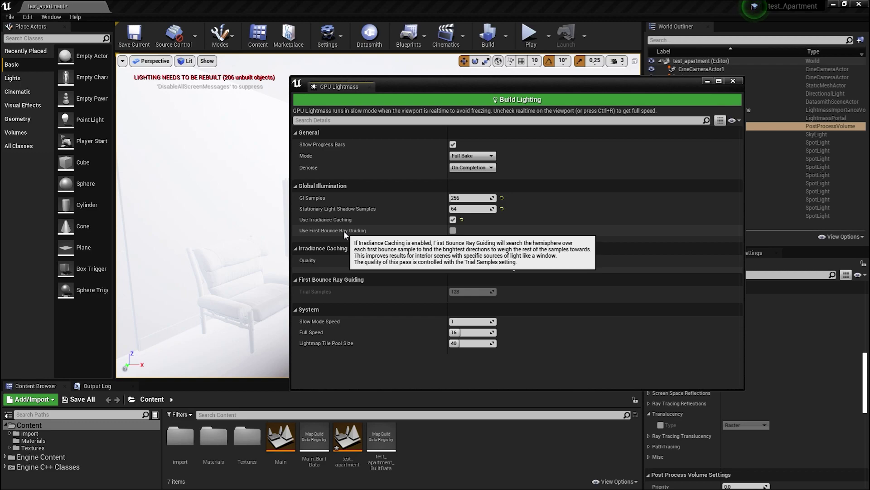
left_click(453, 230)
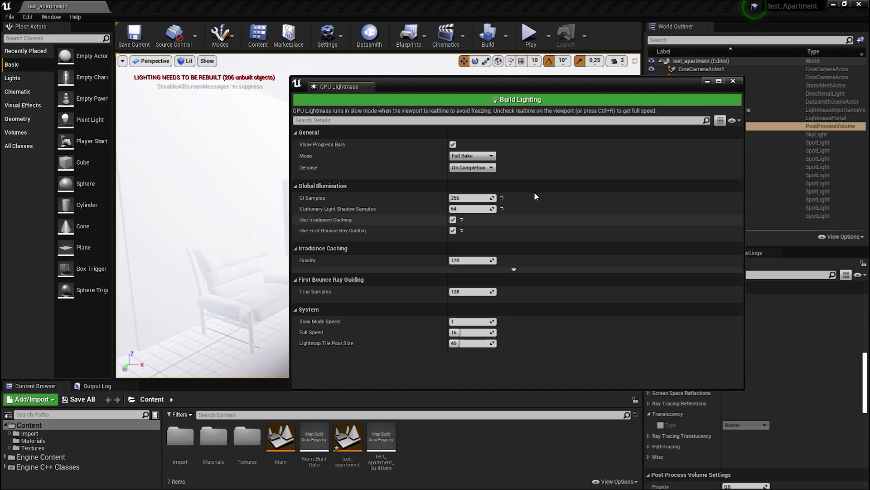
left_click_drag(560, 85, 402, 79)
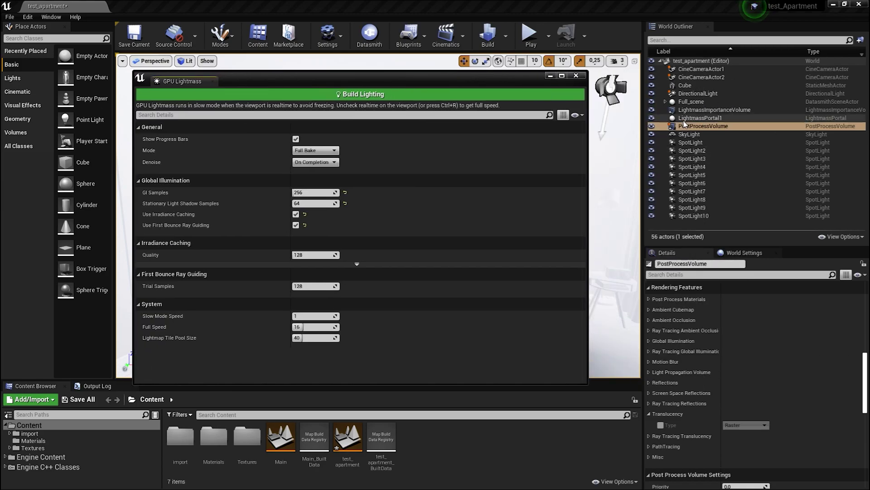
Select the Full_scene meshes Back_leather through Window_pillow and override their light map resolution to 64
left_click(665, 101)
left_click(700, 109)
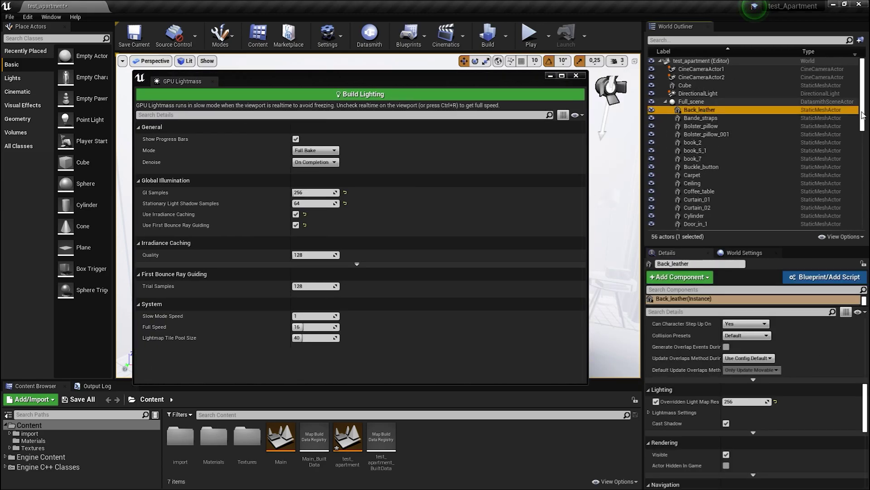
left_click_drag(866, 98, 866, 182)
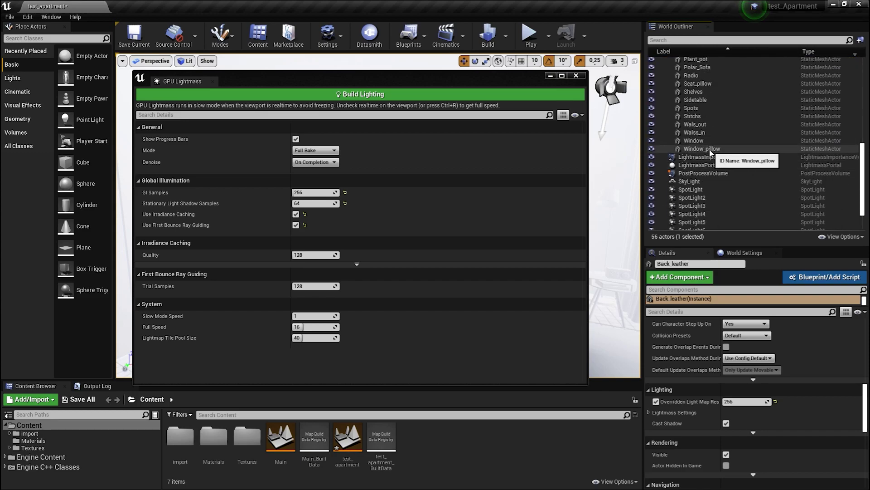
left_click(710, 150, "shift")
scroll(766, 414, "down", 1)
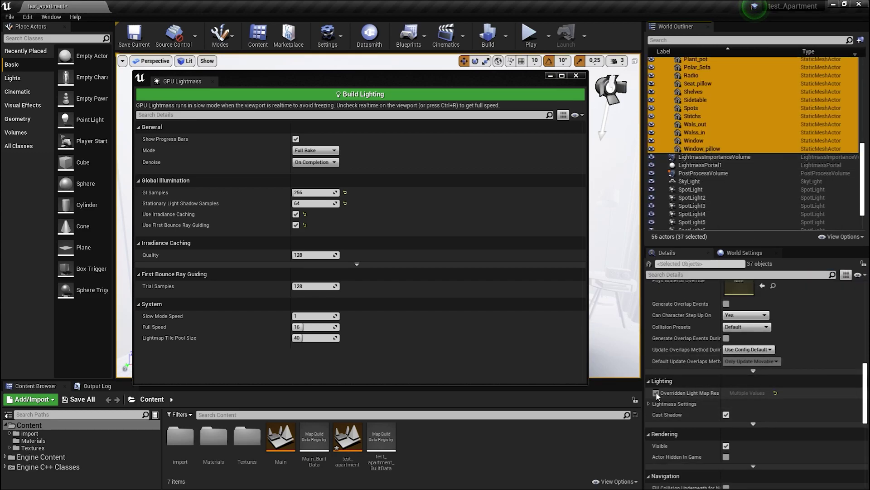
left_click(656, 393)
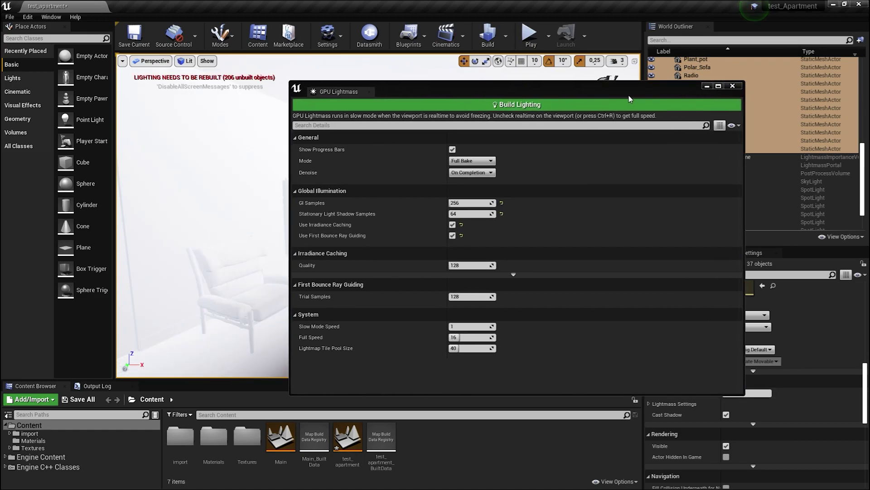
left_click_drag(478, 88, 669, 102)
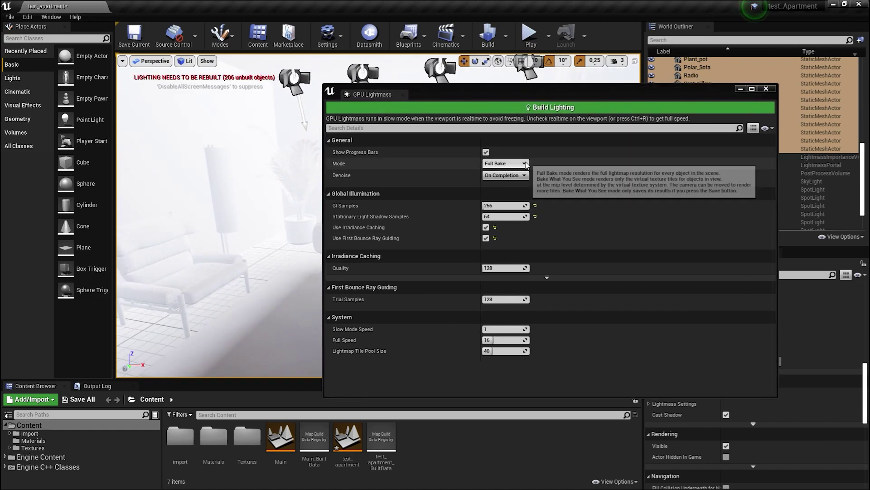
Start the GPU Lightmass bake and look around the apartment as the lighting builds to 100%
left_click(546, 110)
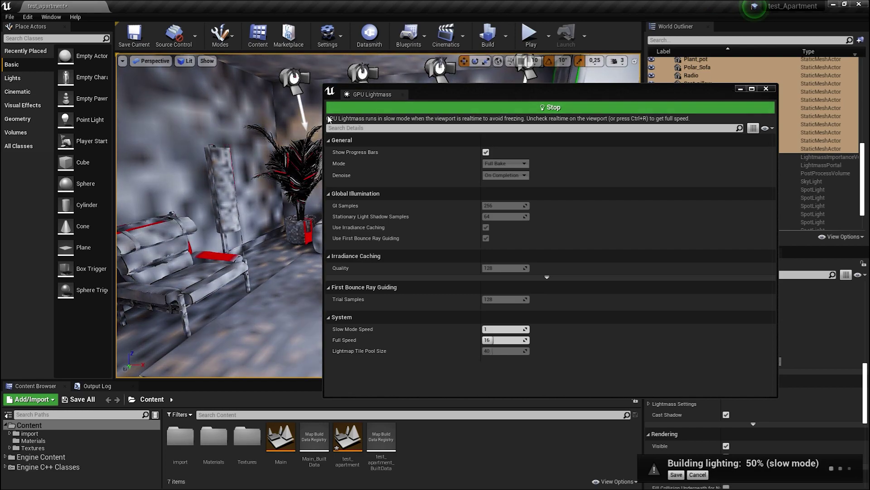
left_click_drag(324, 123, 541, 123)
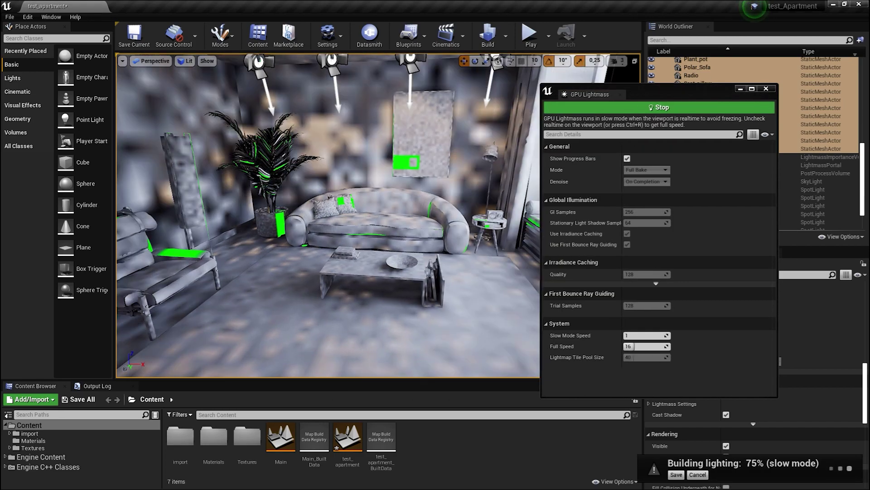
right_click_drag(326, 213, 236, 213)
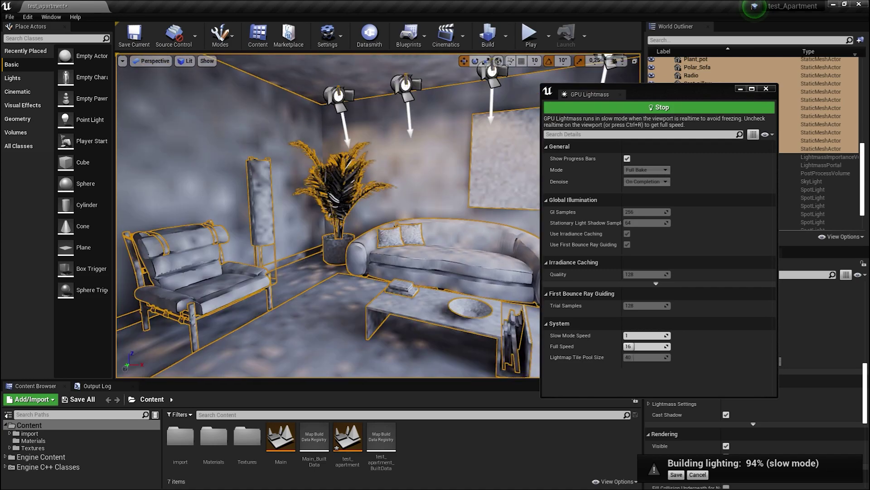
right_click_drag(327, 213, 235, 213)
mouse_move(326, 213)
right_mouse_down()
mouse_move(236, 213)
mouse_move(453, 213)
mouse_move(417, 213)
right_mouse_up()
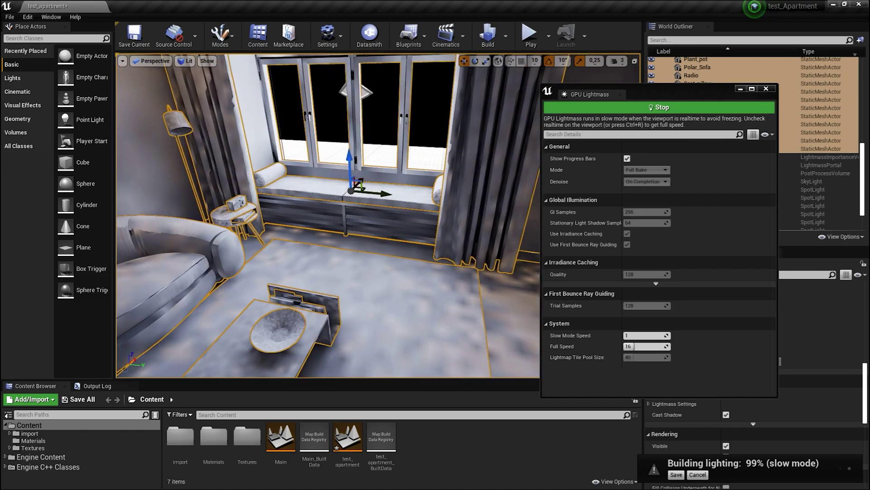
mouse_move(327, 213)
right_mouse_down()
mouse_move(345, 213)
mouse_move(281, 226)
mouse_move(281, 263)
right_mouse_up()
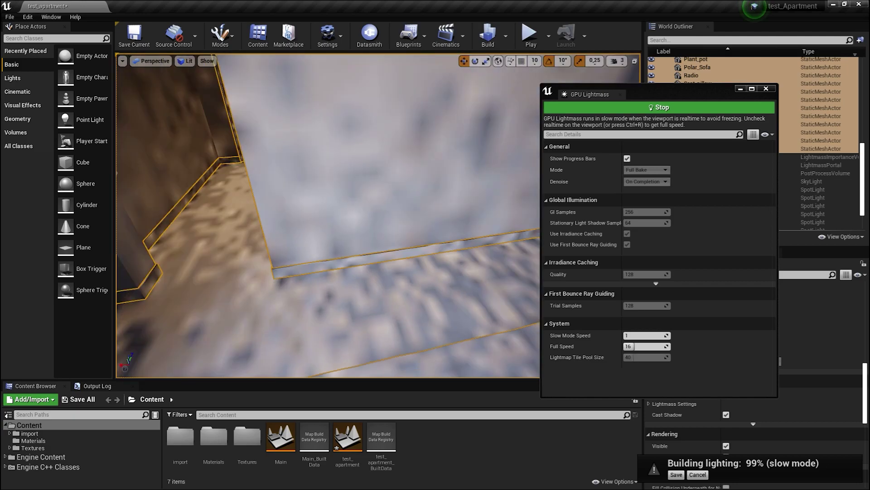
mouse_move(402, 235)
right_mouse_down()
mouse_move(379, 199)
mouse_move(401, 236)
right_mouse_up()
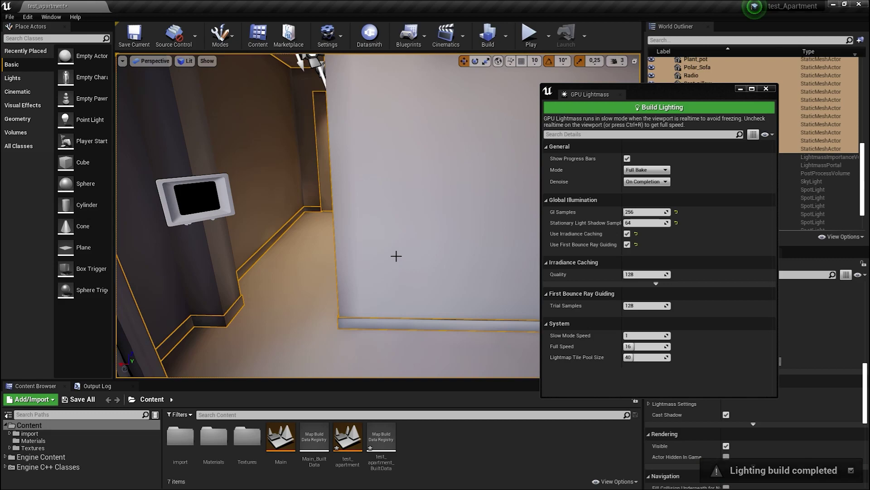
Deselect all actors and inspect the baked lighting from the wall, doorway, shelves and another corner
key("Escape")
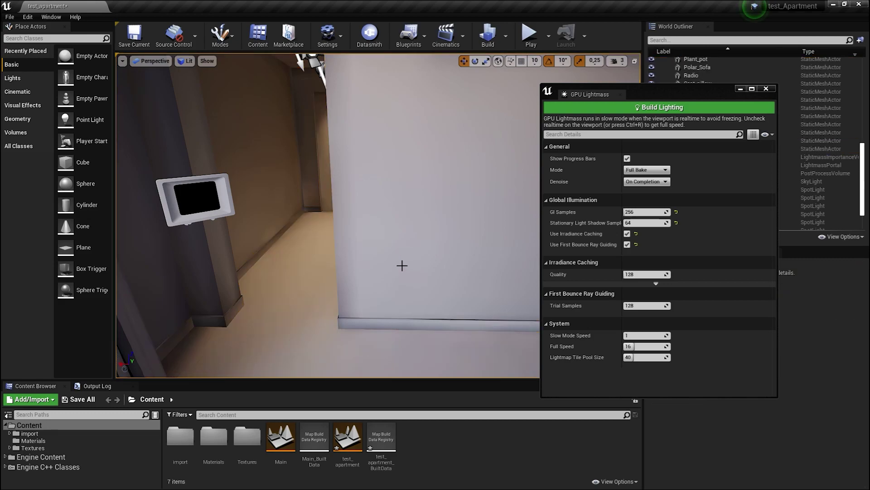
mouse_move(401, 265)
right_mouse_down()
mouse_move(435, 264)
mouse_move(272, 272)
right_mouse_up()
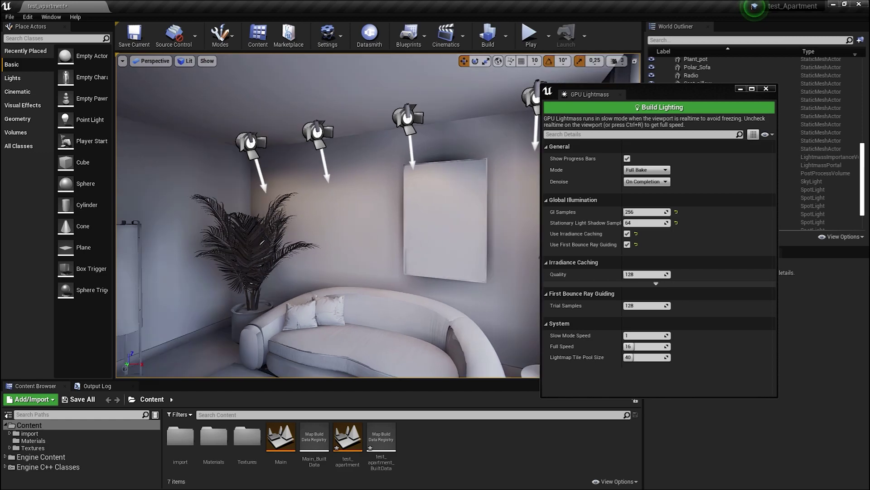
mouse_move(348, 243)
right_mouse_down()
mouse_move(281, 245)
mouse_move(408, 278)
right_mouse_up()
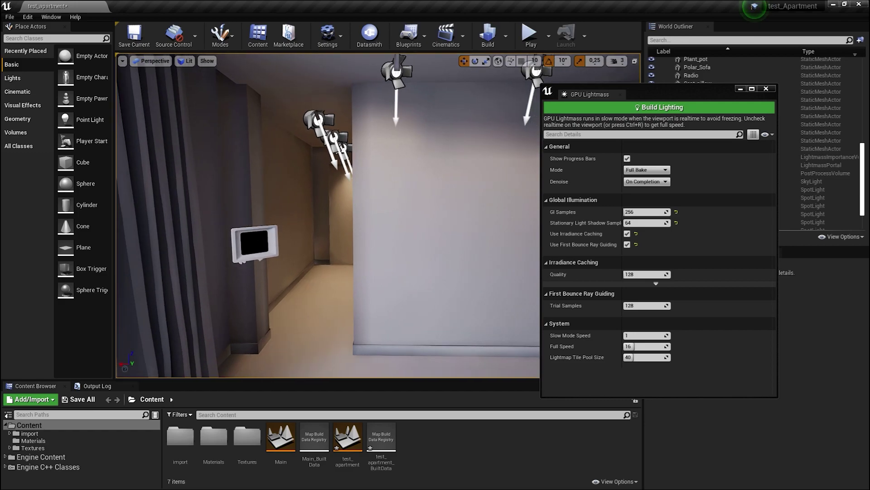
left_click_drag(692, 99, 448, 99)
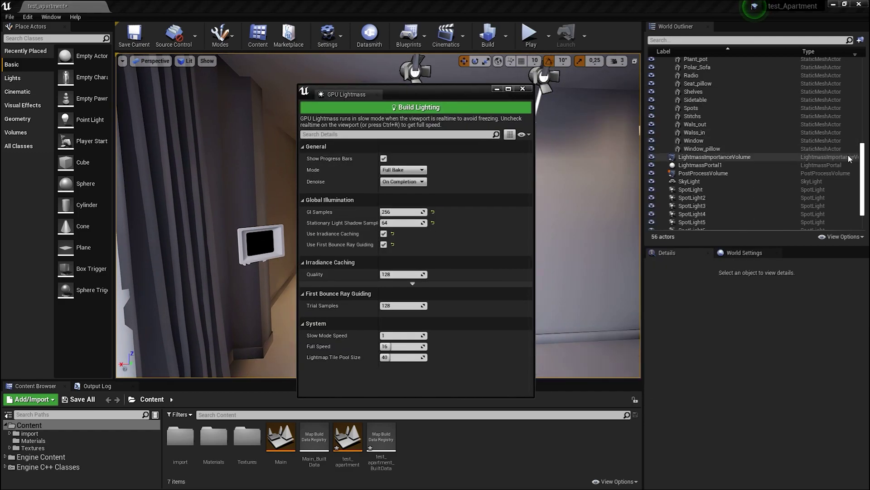
left_click_drag(863, 163, 840, 86)
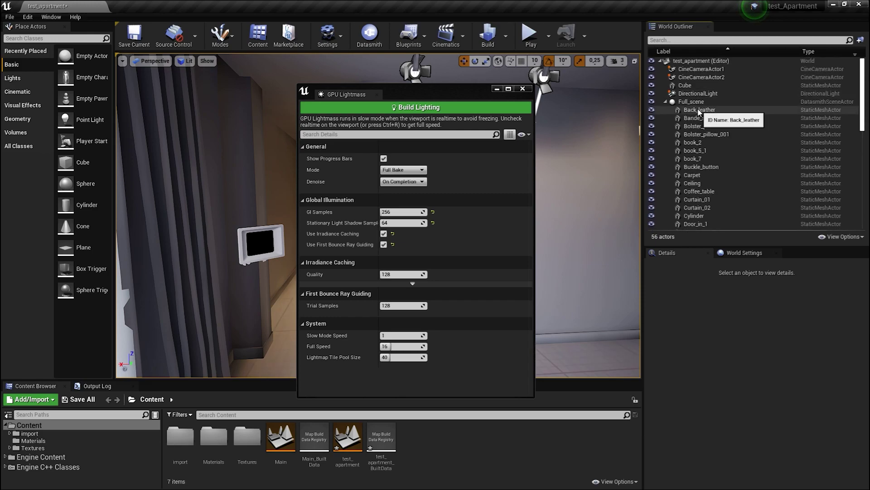
left_click_drag(606, 191, 579, 188)
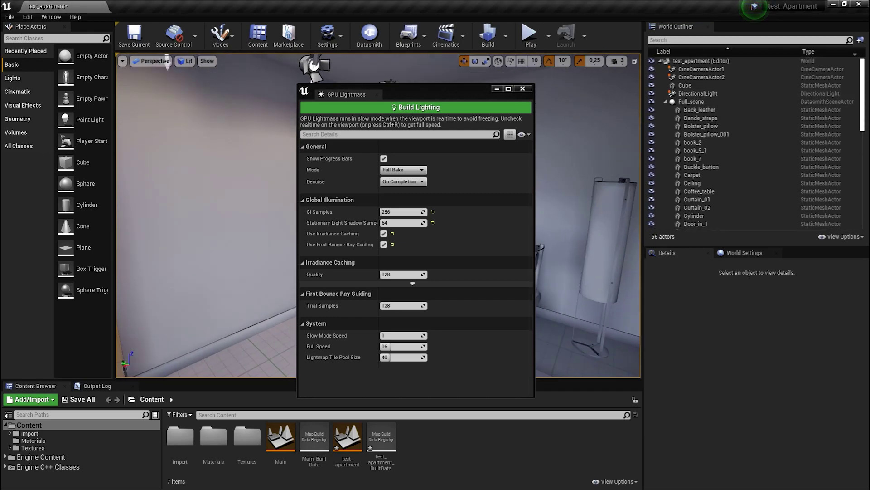
Undo the light map resolution reset to restore the earlier per-actor resolutions
key("ctrl+z")
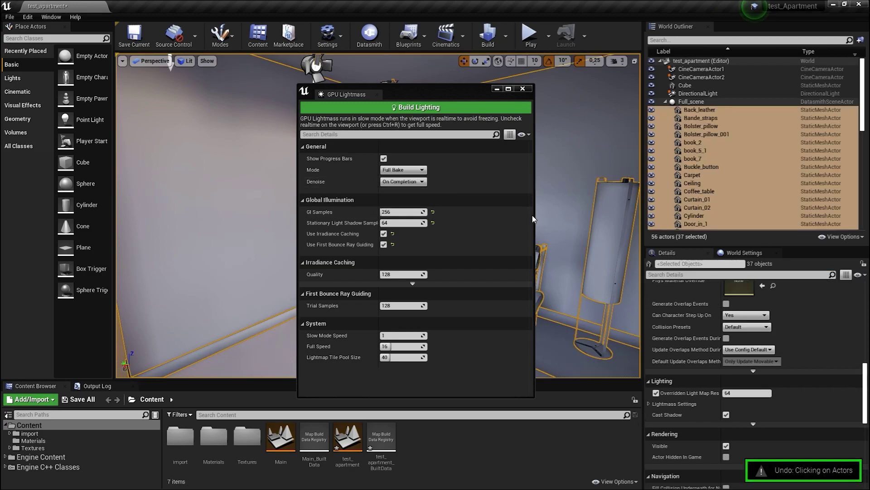
key("ctrl+z")
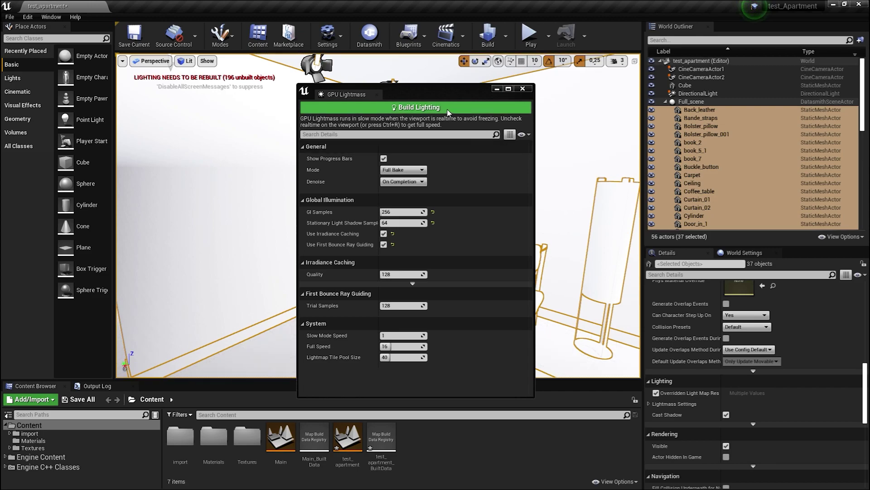
left_click(573, 174)
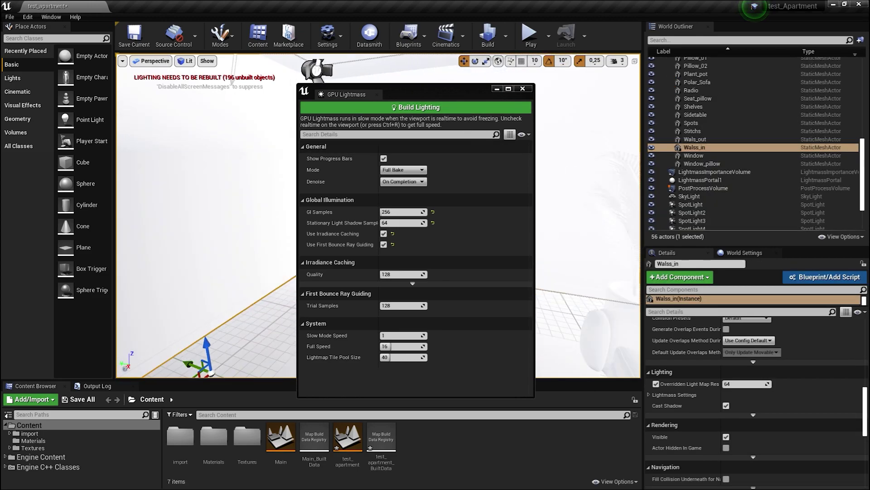
right_click_drag(602, 294, 603, 294)
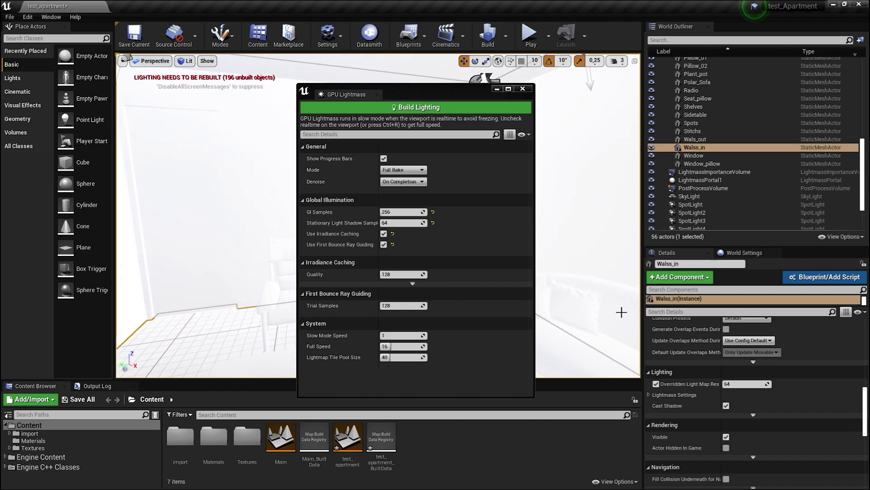
key("ctrl+z")
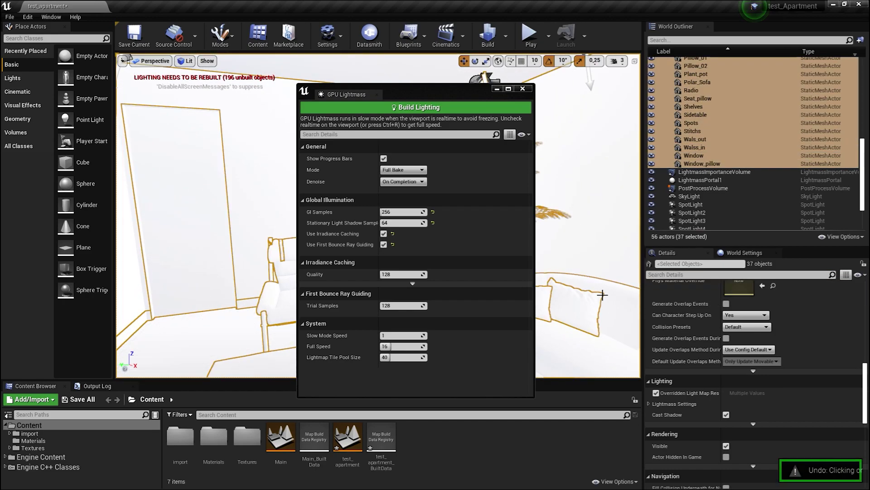
key("ctrl+z")
key("ctrl+z")
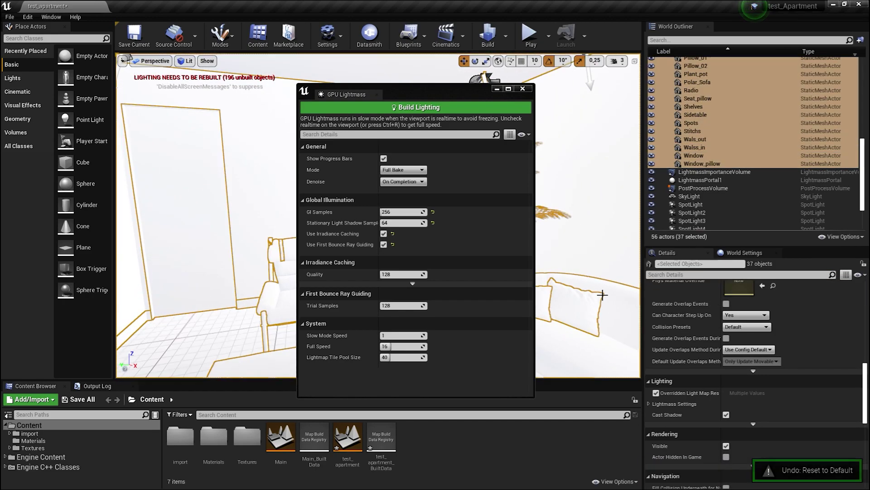
key("ctrl+z")
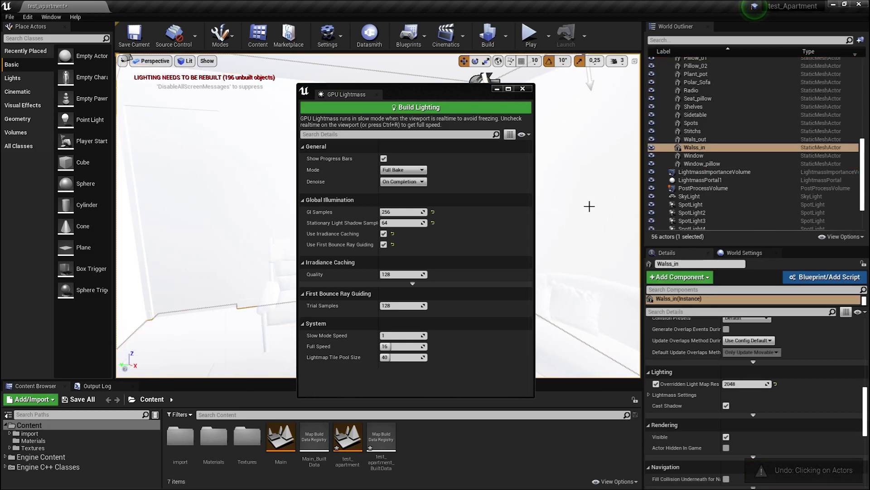
Check the light map resolutions: Walss_in at 2048, Floor at 1024, and Ceiling at 2048
left_click(590, 205)
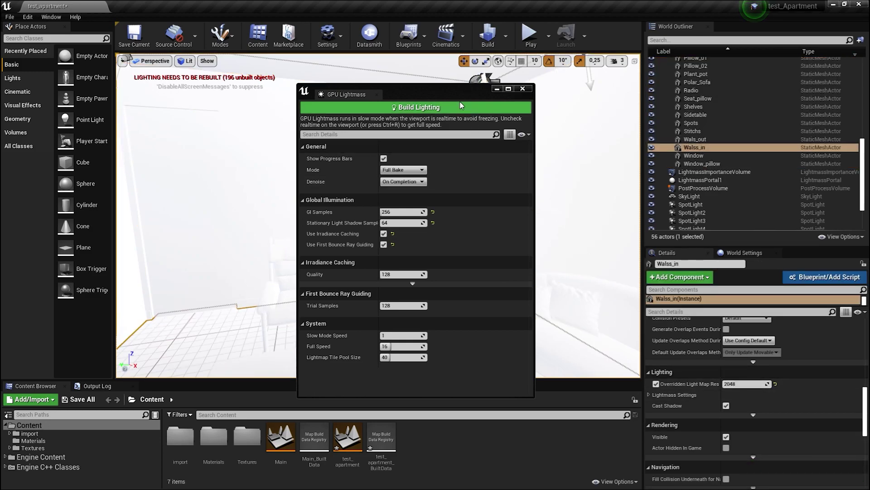
left_click_drag(456, 98, 259, 92)
right_click_drag(454, 204, 540, 199)
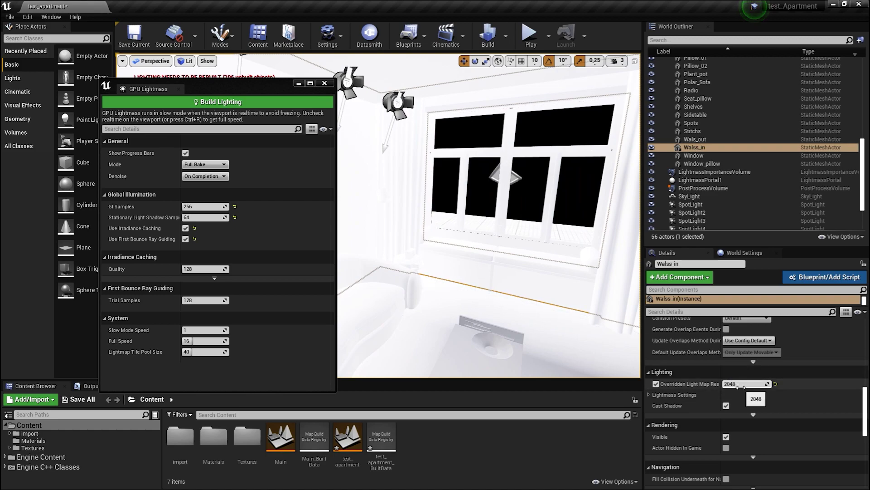
key("f")
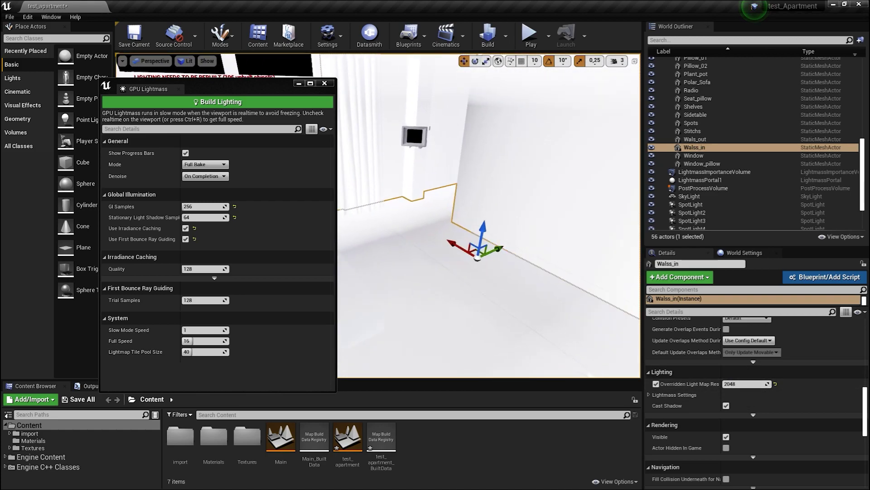
left_click(510, 282)
right_click_drag(510, 282, 447, 142)
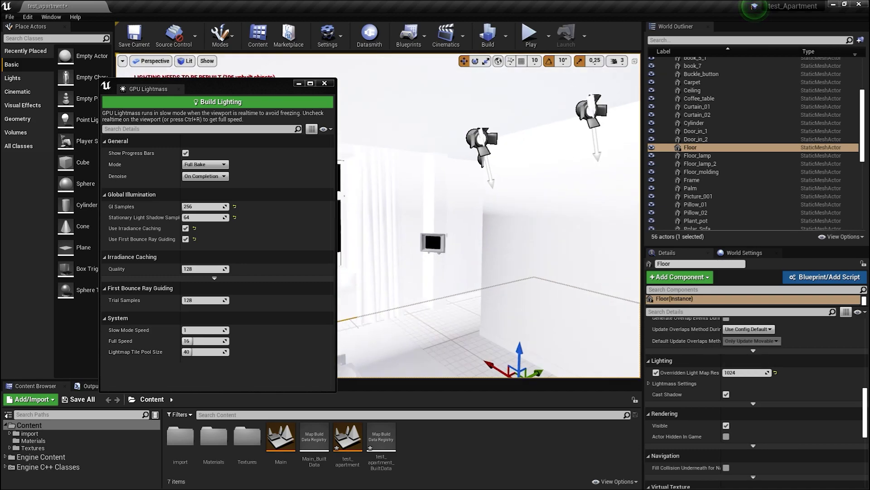
left_click(447, 142)
mouse_move(466, 178)
right_mouse_down()
mouse_move(408, 195)
mouse_move(457, 164)
mouse_move(431, 166)
mouse_move(462, 165)
right_mouse_up()
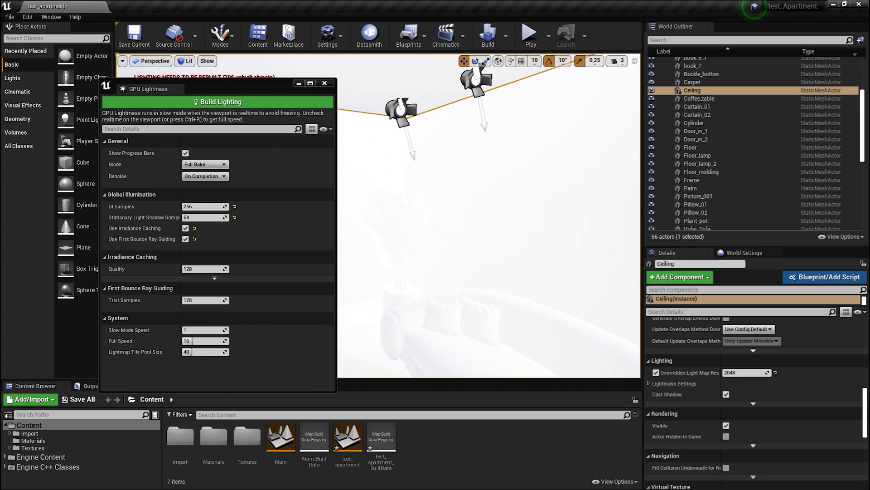
left_click_drag(244, 96, 689, 83)
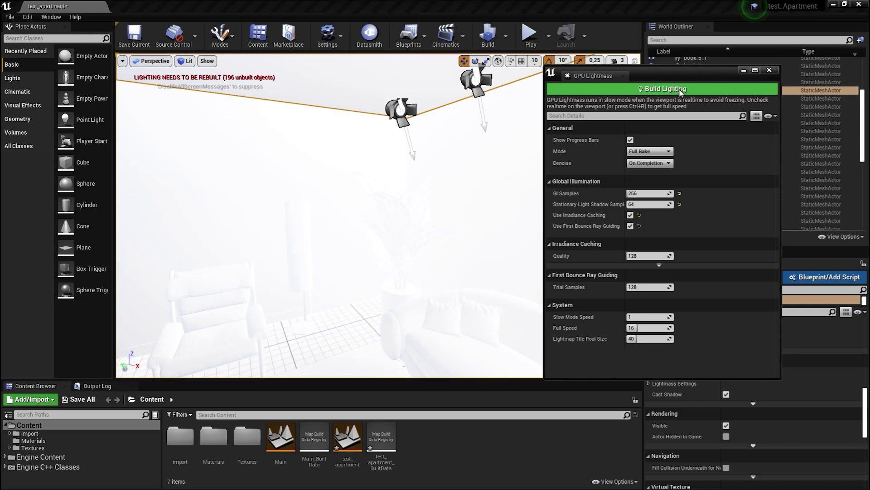
Start a new GPU Lightmass bake and turn off realtime viewport updates with Ctrl+R for full speed
left_click(680, 90)
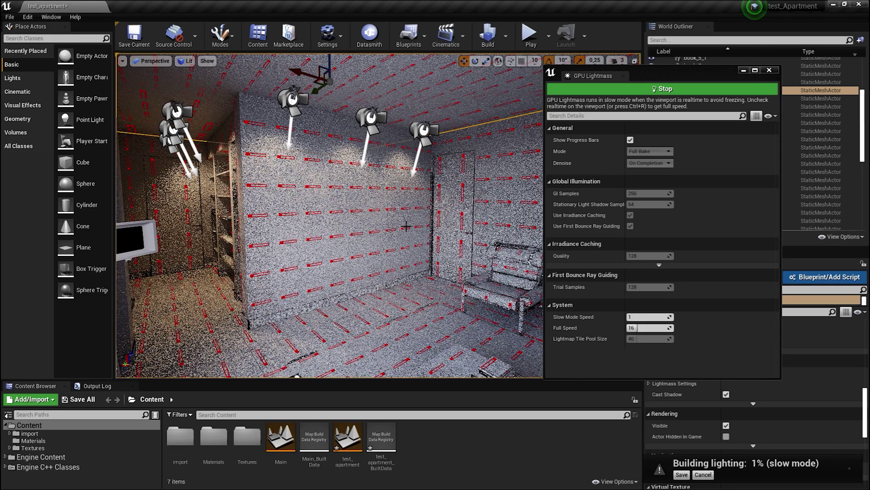
left_click_drag(378, 205, 358, 181)
mouse_move(358, 181)
right_mouse_down()
mouse_move(344, 113)
mouse_move(318, 204)
mouse_move(308, 200)
mouse_move(318, 195)
right_mouse_up()
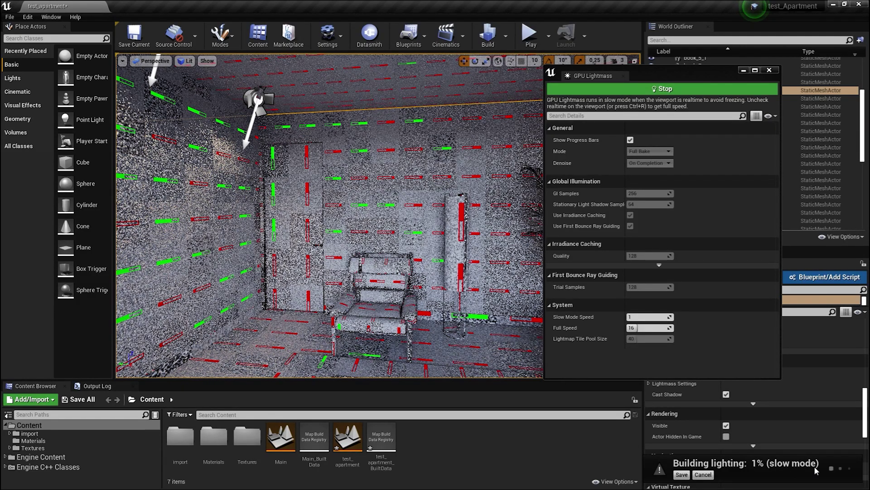
key("ctrl+r")
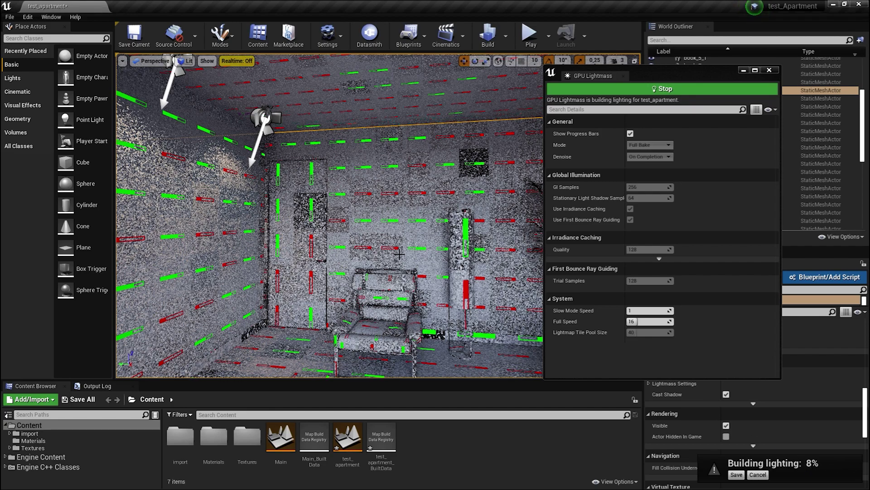
Re-enable realtime viewport and view the room, shelves and living room as the bake finishes
left_click(238, 61)
mouse_move(386, 194)
left_mouse_down()
mouse_move(371, 217)
mouse_move(378, 191)
left_mouse_up()
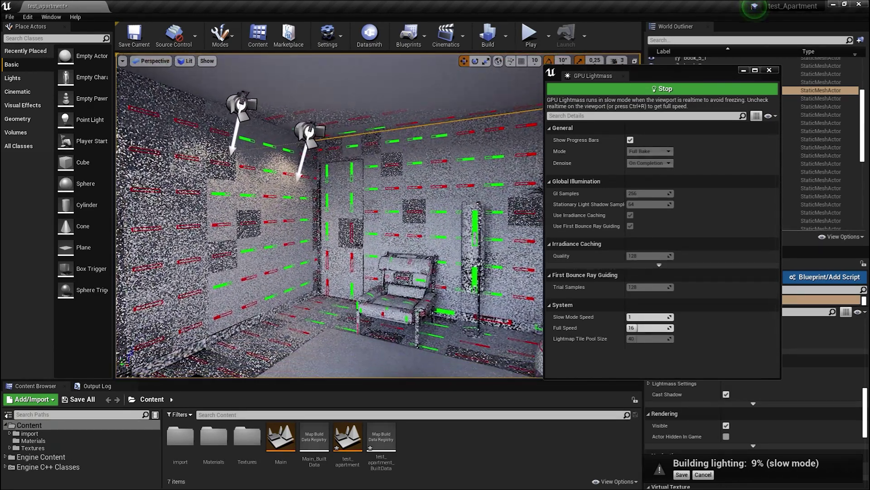
mouse_move(379, 191)
left_mouse_down()
mouse_move(370, 190)
mouse_move(542, 199)
left_mouse_up()
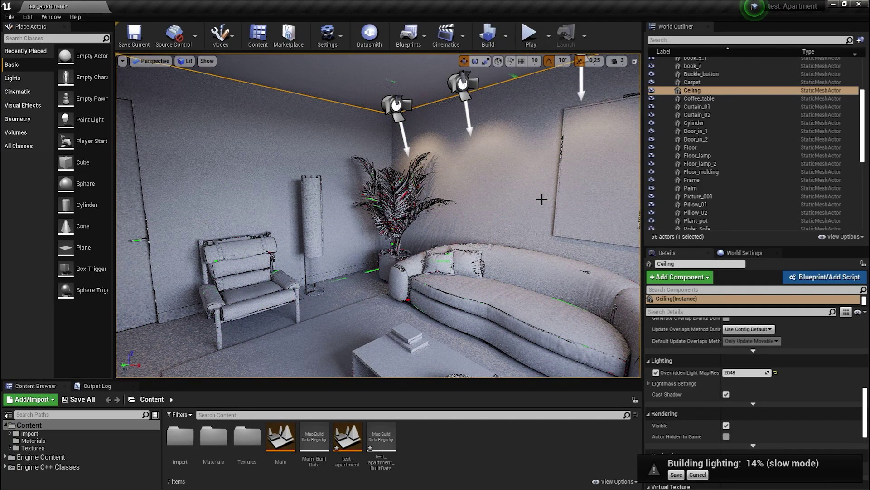
left_click_drag(548, 180, 549, 180)
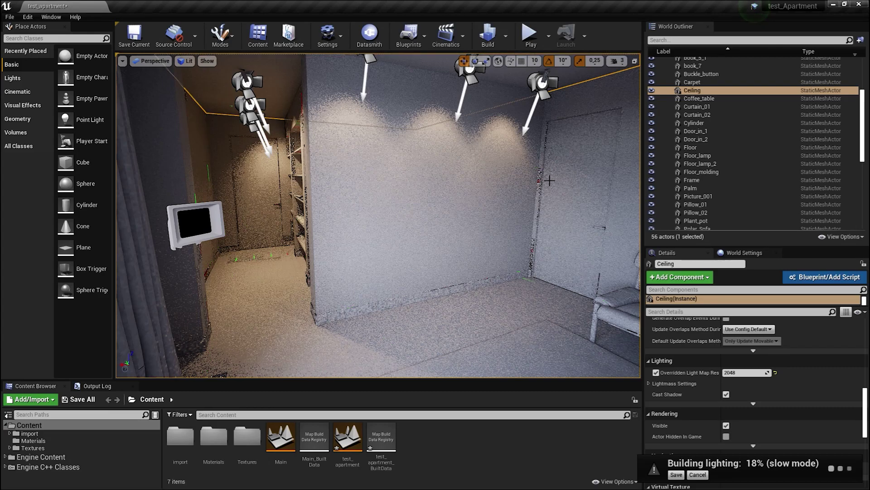
left_click_drag(503, 189, 446, 221)
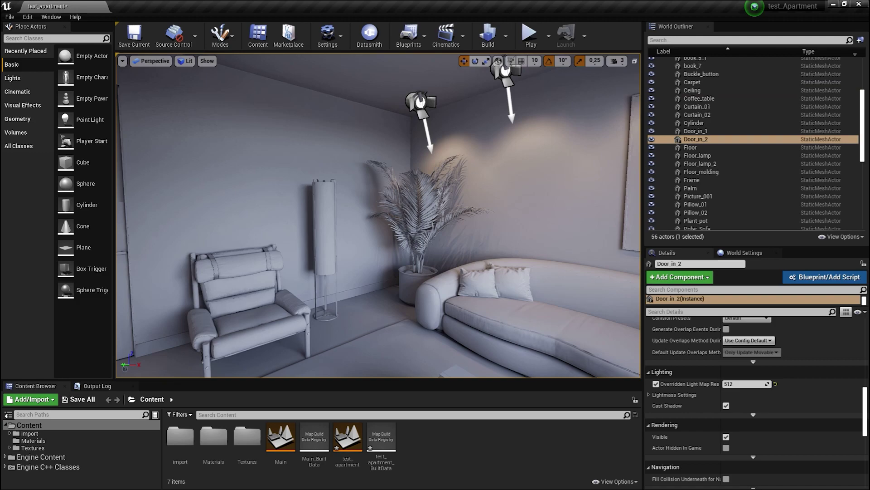
Focus the view on Door_in_2 and float the Output Log over the viewport
key("f")
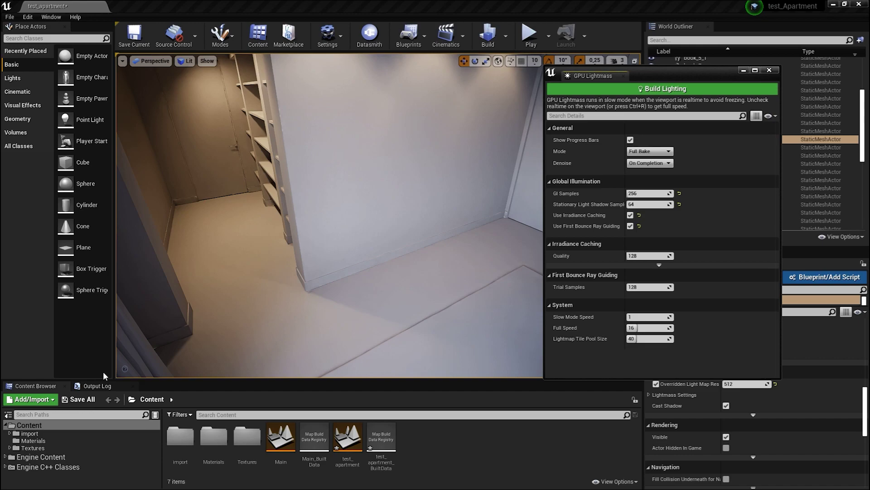
left_click_drag(99, 385, 99, 385)
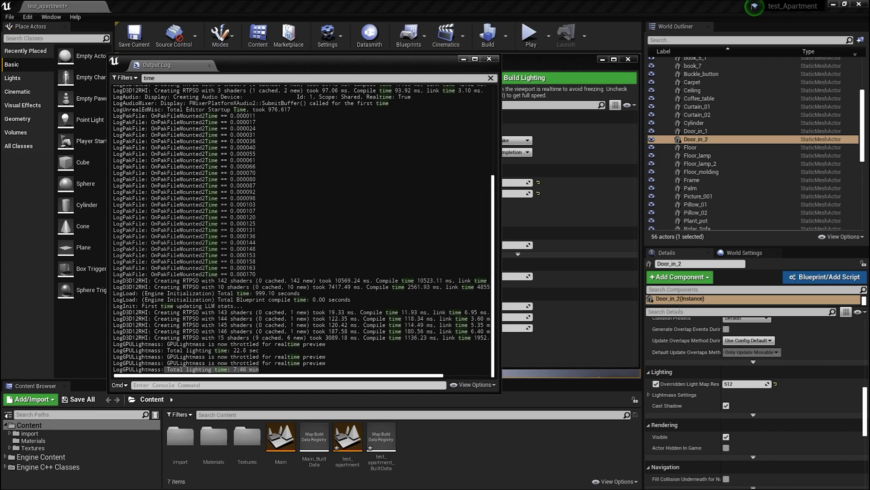
Reopen the Output Log, select the 7:46 min total lighting time line, and close the log
left_click(169, 68)
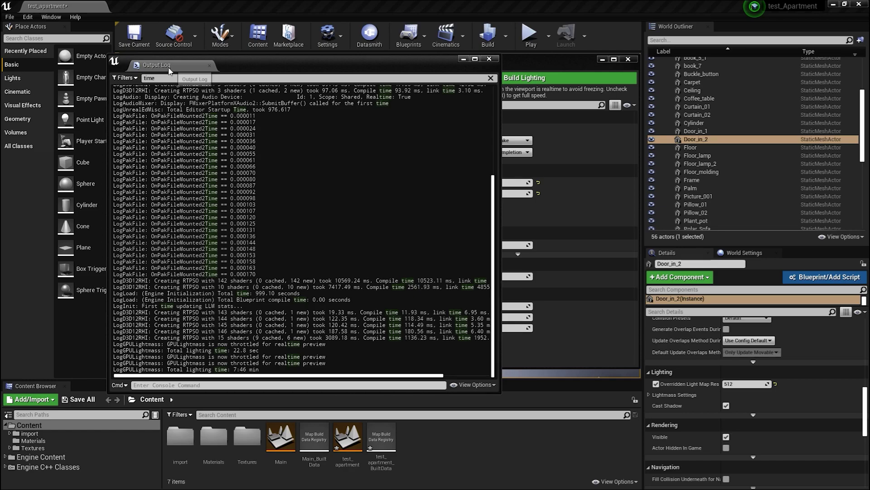
left_click(51, 17)
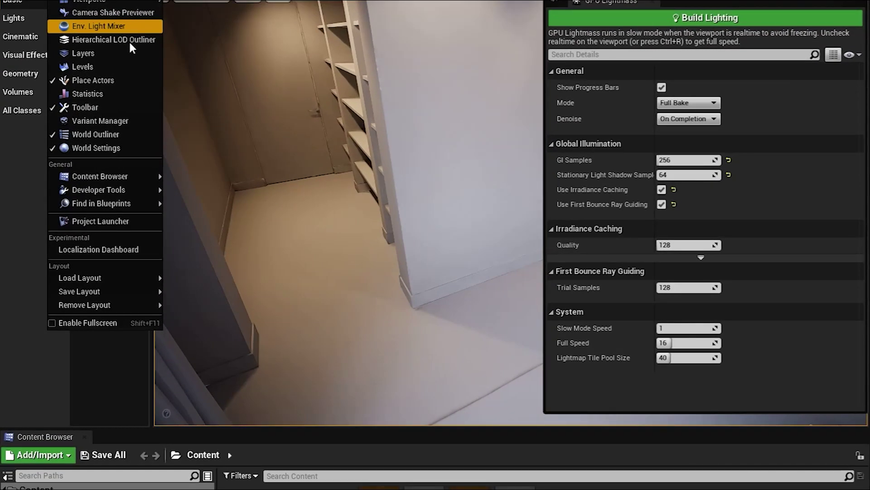
left_click(328, 297)
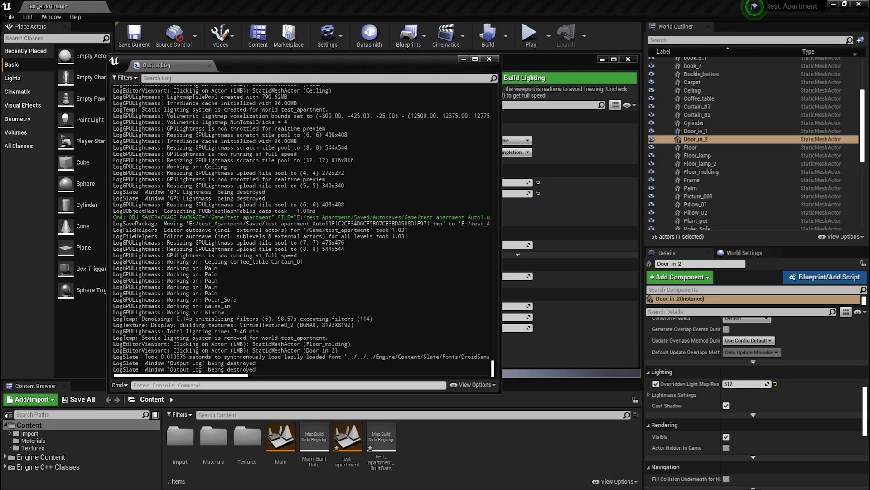
triple_click(186, 331)
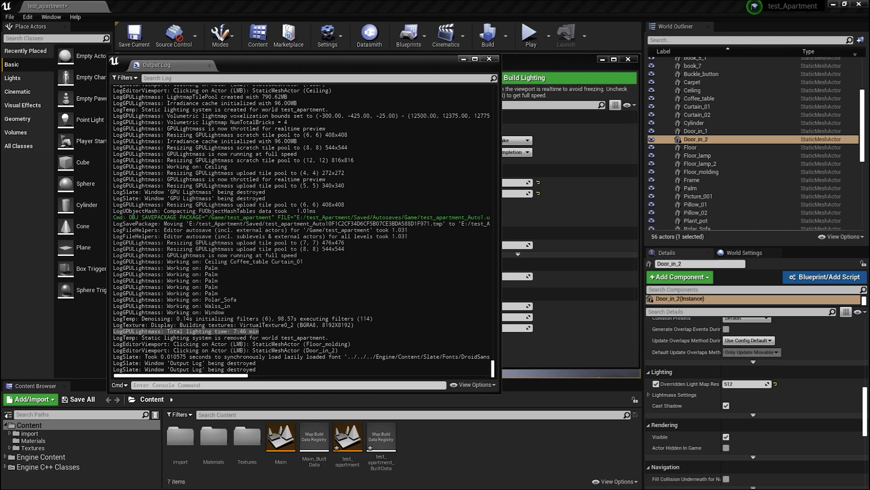
left_click(489, 58)
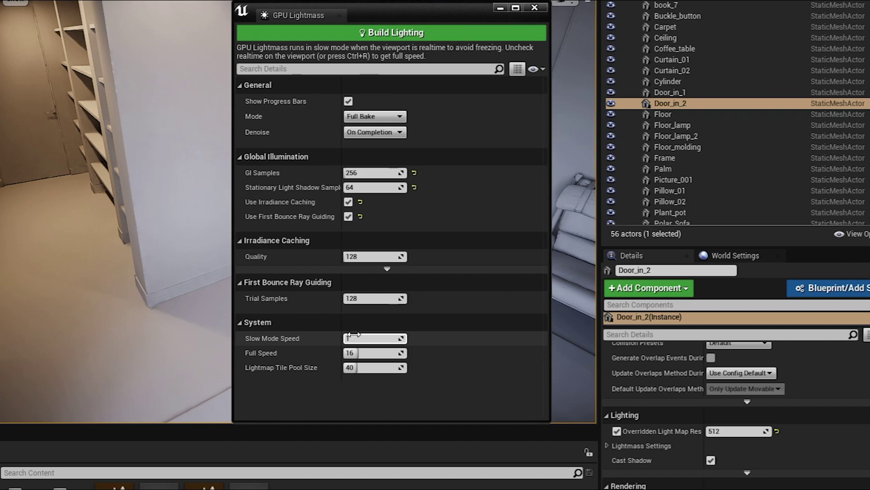
Edit the Slow Mode Speed value in the GPU Lightmass settings
left_click(354, 336)
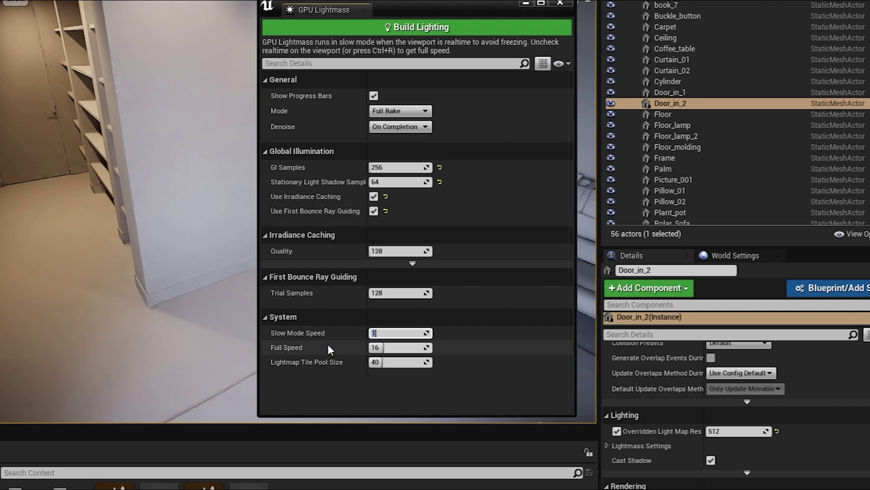
mouse_move(292, 352)
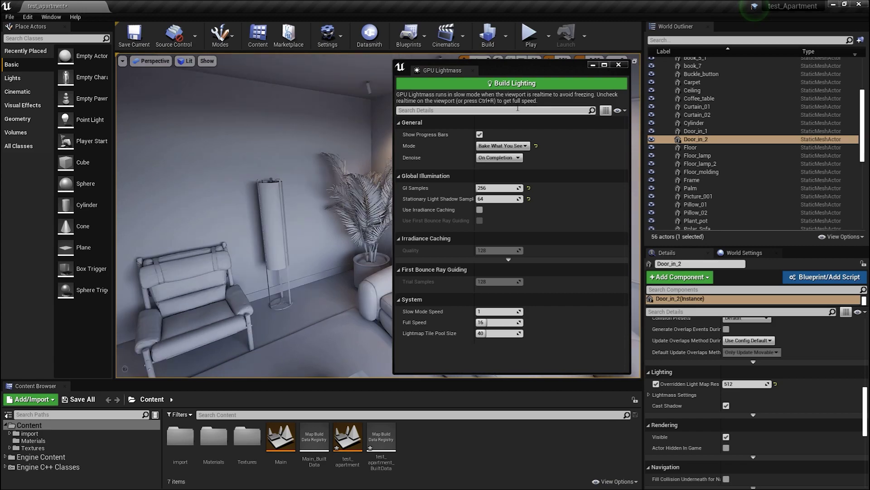
Start the GPU Lightmass lighting bake and reset GI Samples to its default value
left_click(517, 83)
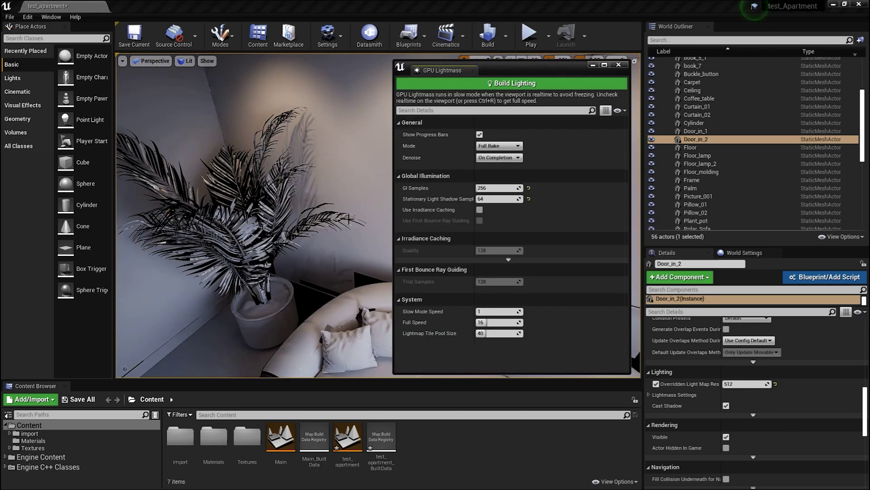
left_click(529, 187)
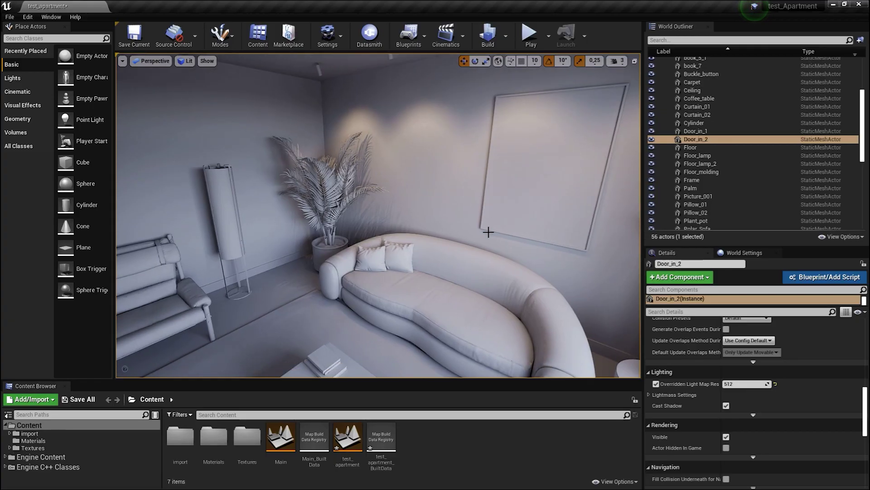
left_click(51, 18)
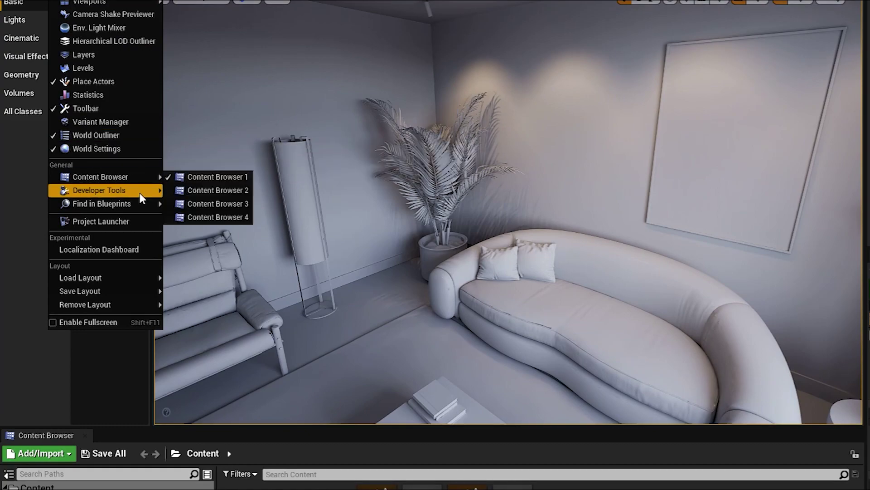
mouse_move(137, 191)
left_click(222, 295)
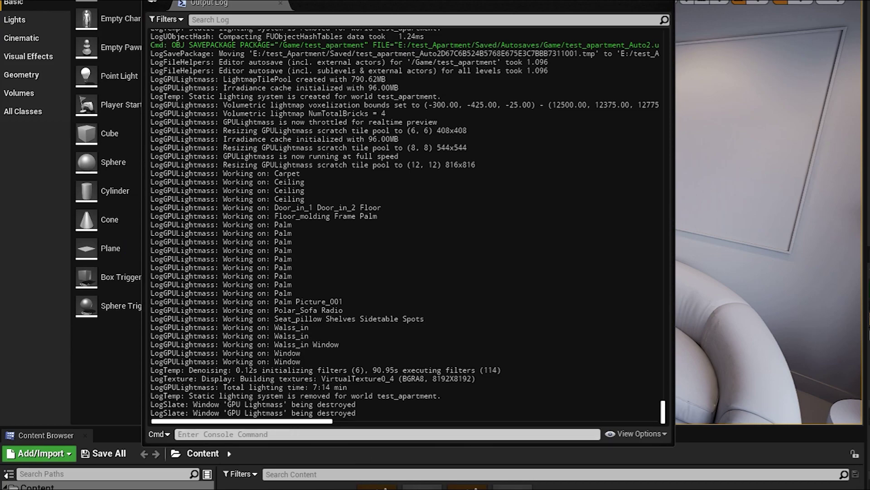
mouse_move(310, 386)
left_mouse_down()
mouse_move(348, 386)
mouse_move(334, 387)
left_mouse_up()
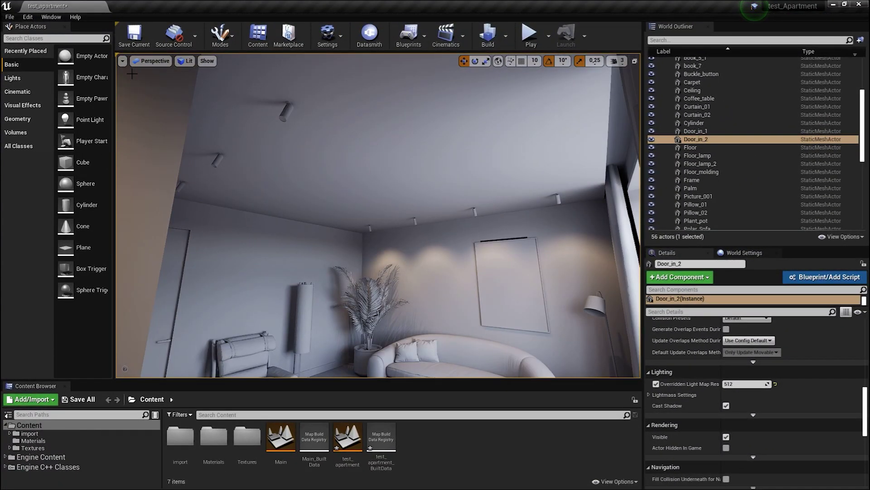
Capture a 2.0× high-resolution screenshot of the room and open its saved file location
left_click(122, 60)
left_click(173, 235)
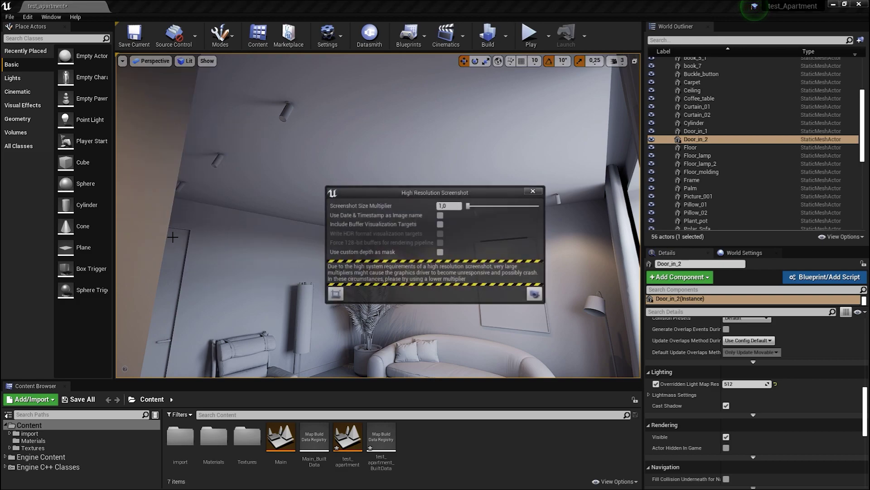
left_click_drag(465, 206, 476, 205)
left_click(535, 294)
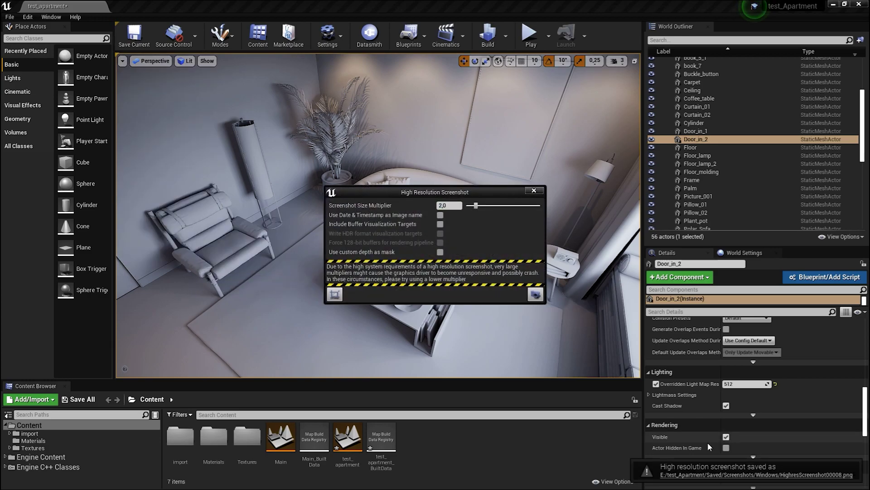
left_click(708, 442)
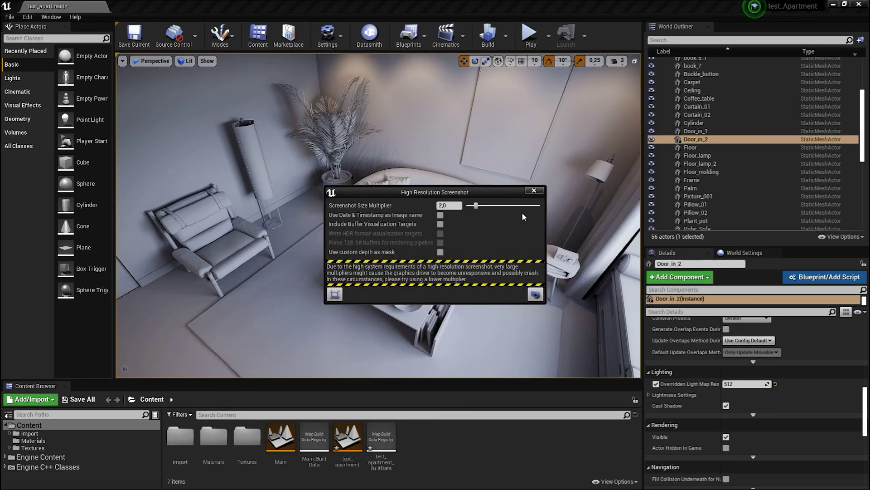
left_click(534, 190)
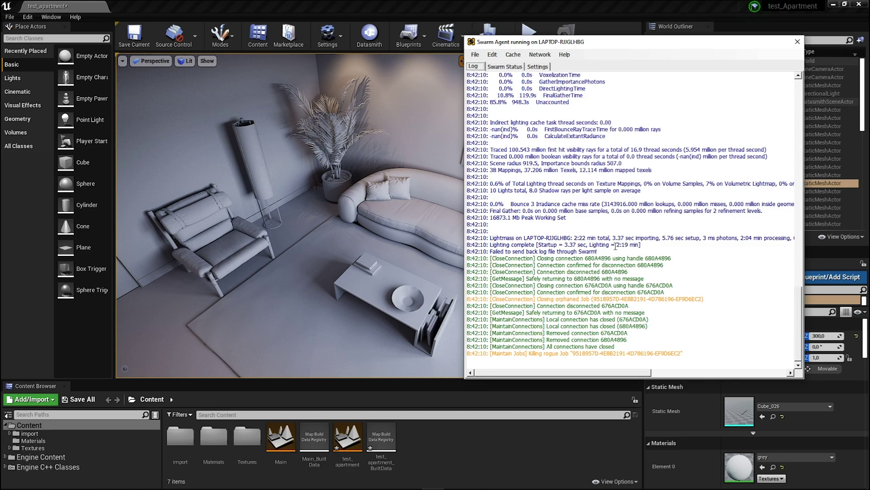
Note the 2:19 lighting time, close the Swarm log, and fly around the living room
left_click_drag(615, 245, 639, 246)
left_click(798, 41)
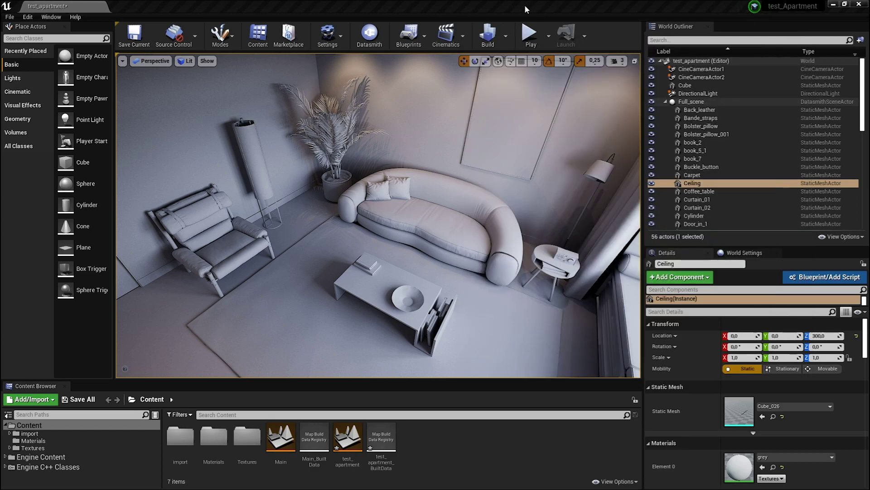
right_click_drag(448, 158, 448, 157)
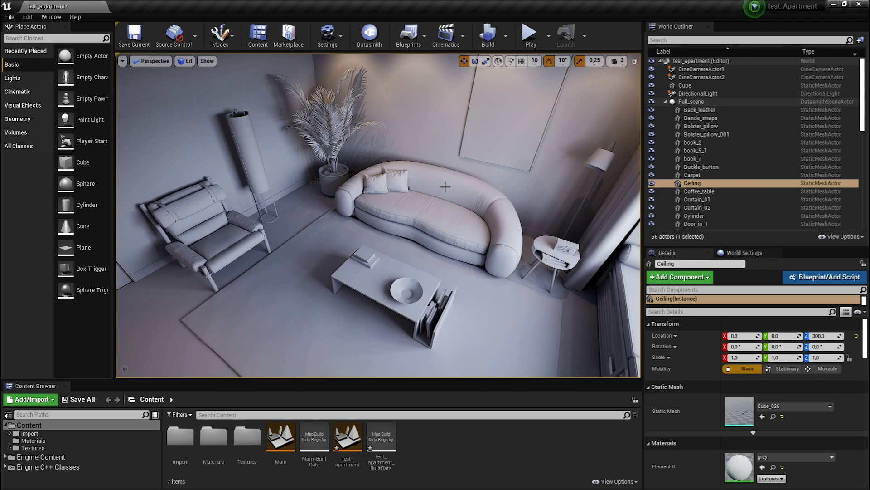
left_click_drag(459, 215, 459, 214)
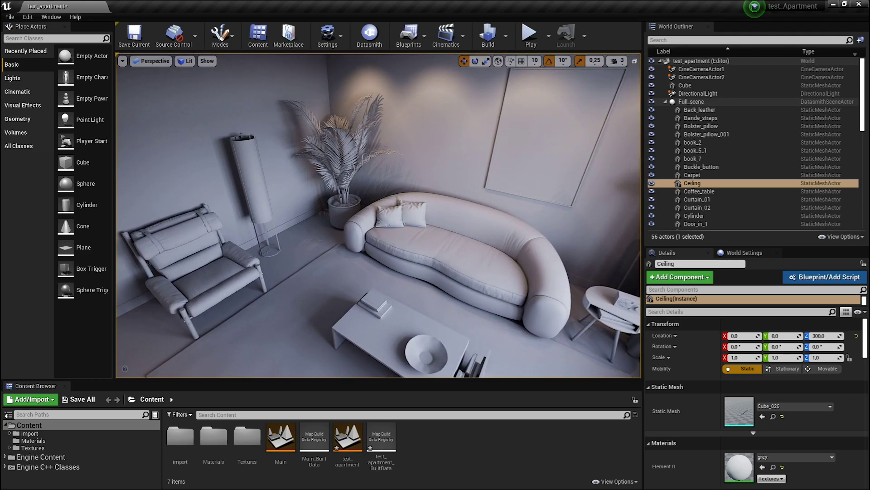
right_click_drag(356, 106, 355, 106)
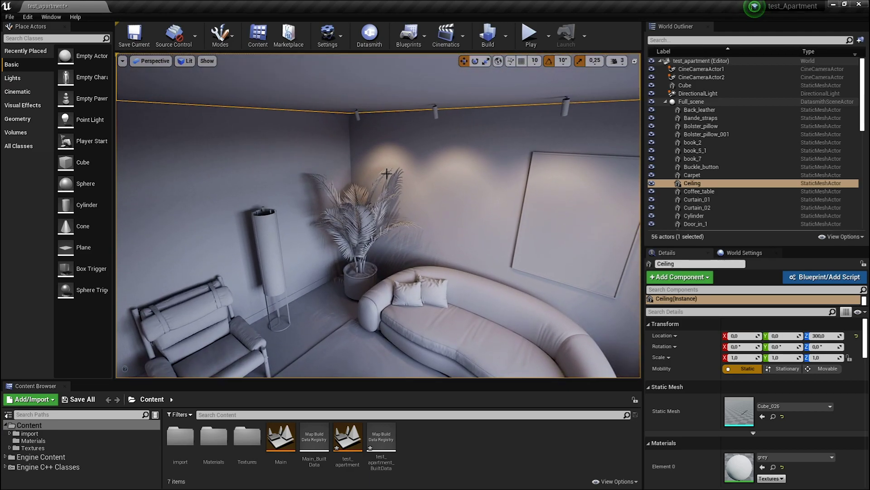
right_click_drag(421, 181, 422, 181)
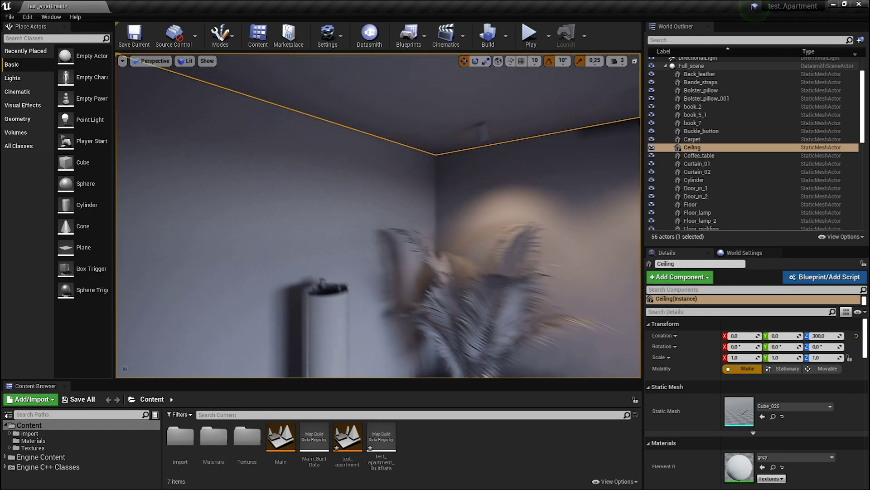
right_click_drag(426, 217, 426, 217)
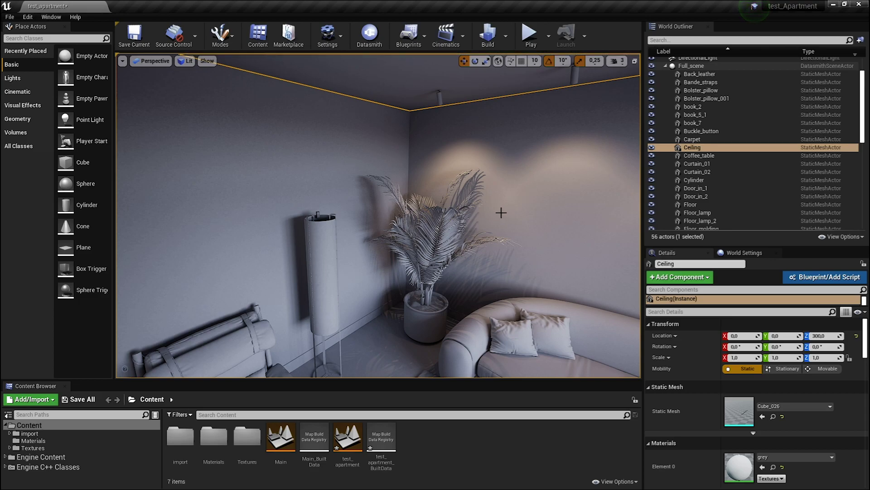
Select the Walls_in mesh, jump to the stored top-down view, and switch to Photoshop
right_click_drag(501, 213, 501, 212)
left_click(481, 175, "ctrl")
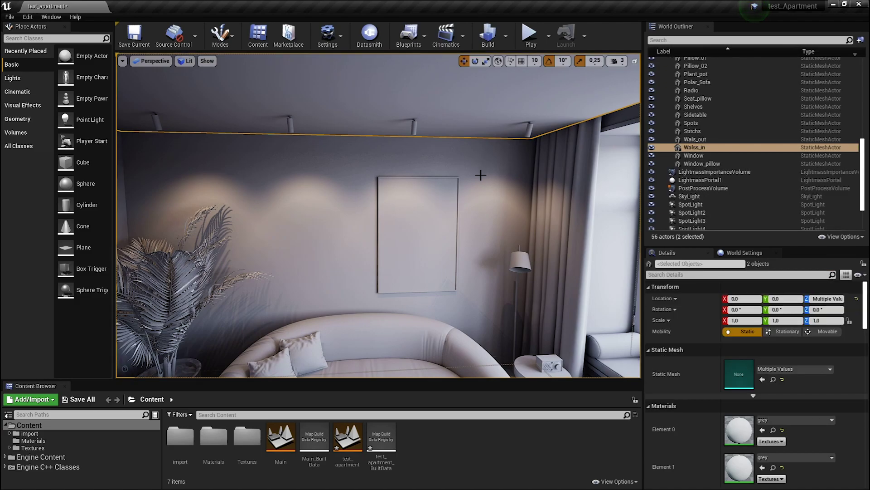
right_click_drag(481, 174, 480, 174)
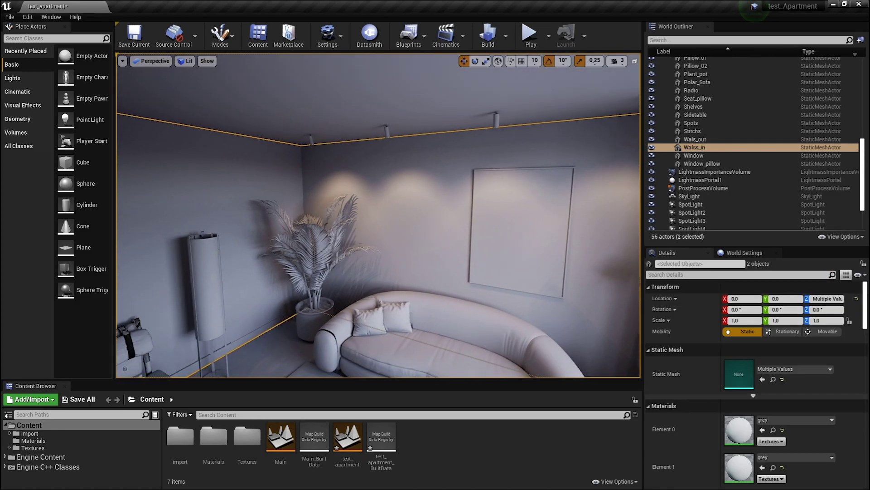
right_click_drag(467, 175, 468, 175)
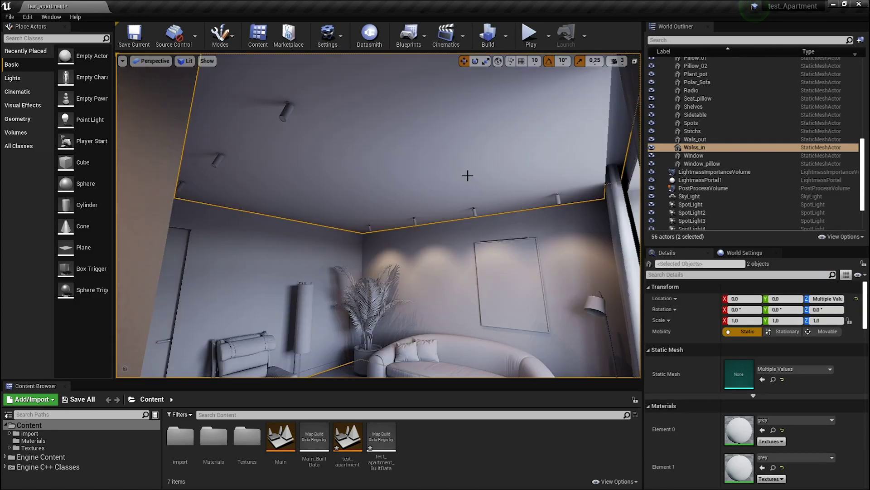
left_click(433, 189)
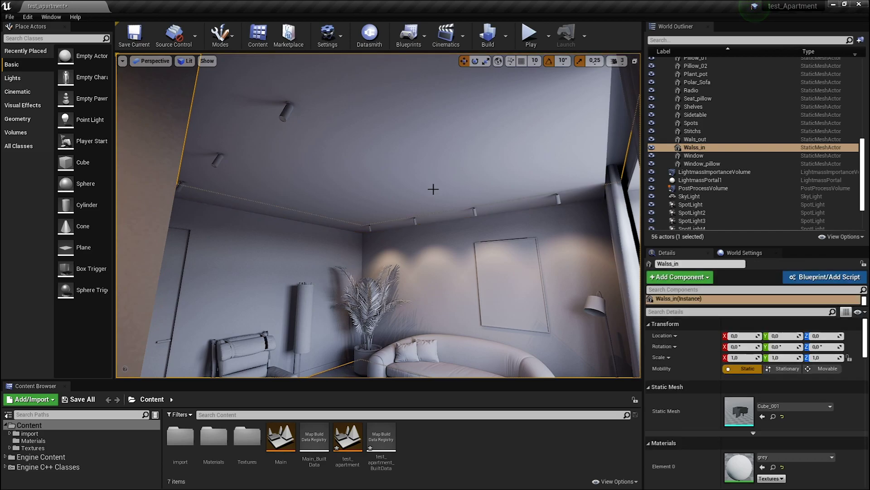
key("1")
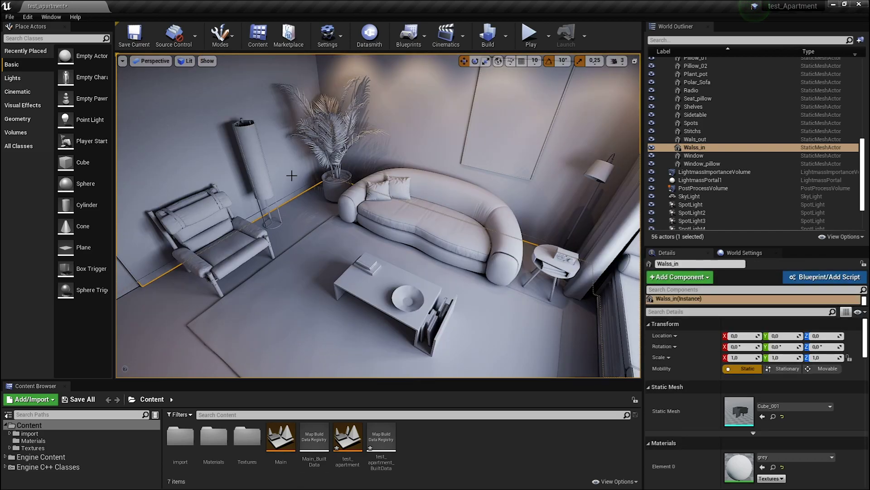
key("alt+Tab")
key("alt+Tab")
key("alt+Tab")
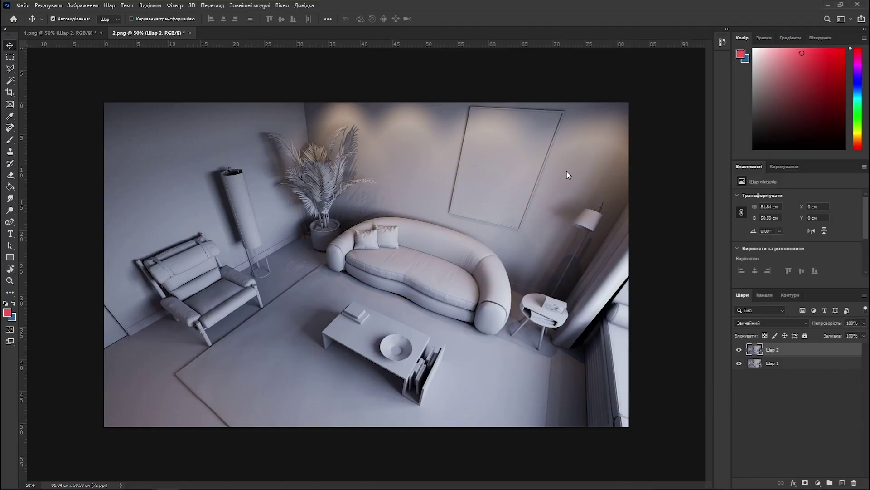
key("ctrl+Tab")
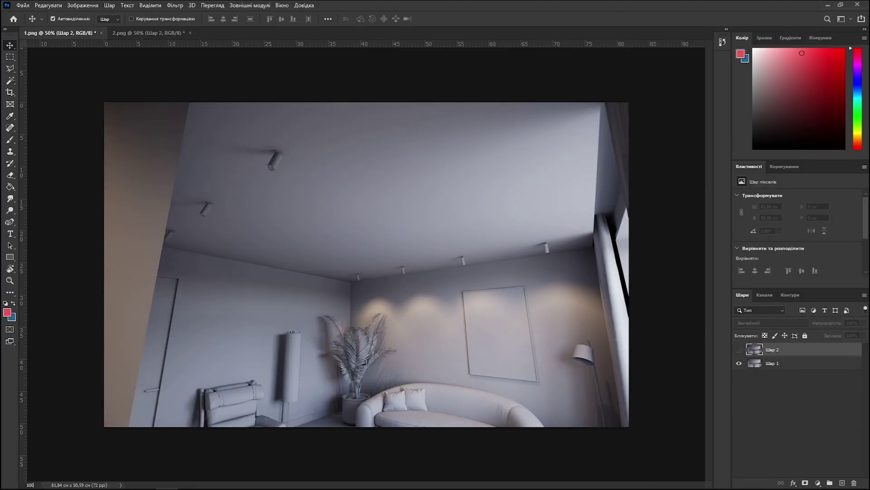
key("ctrl+1")
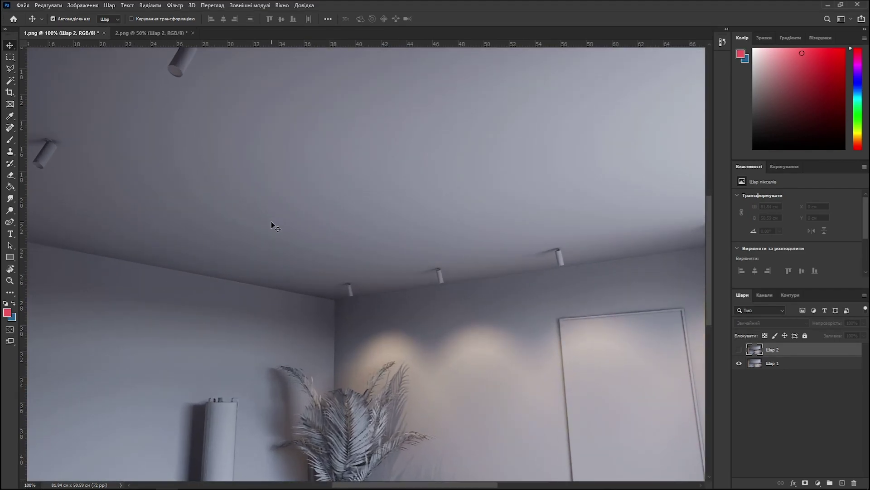
mouse_move(272, 224)
left_mouse_down()
mouse_move(500, 344)
mouse_move(472, 343)
left_mouse_up()
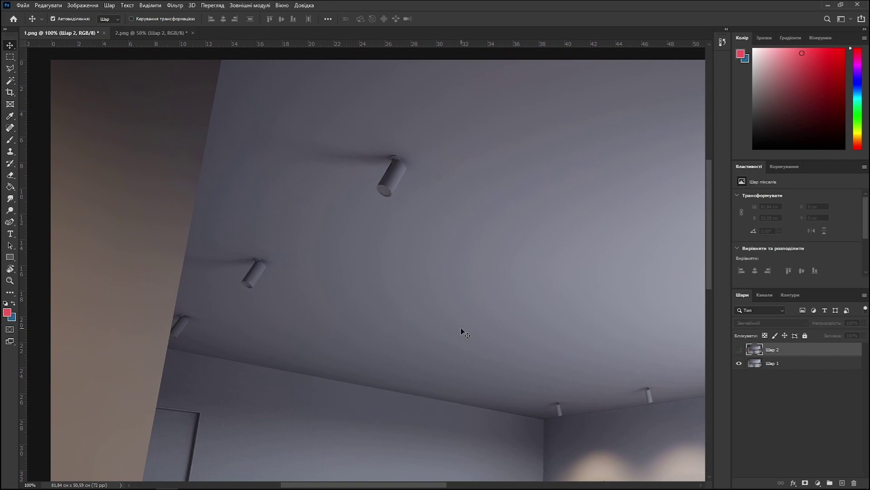
left_click(739, 350)
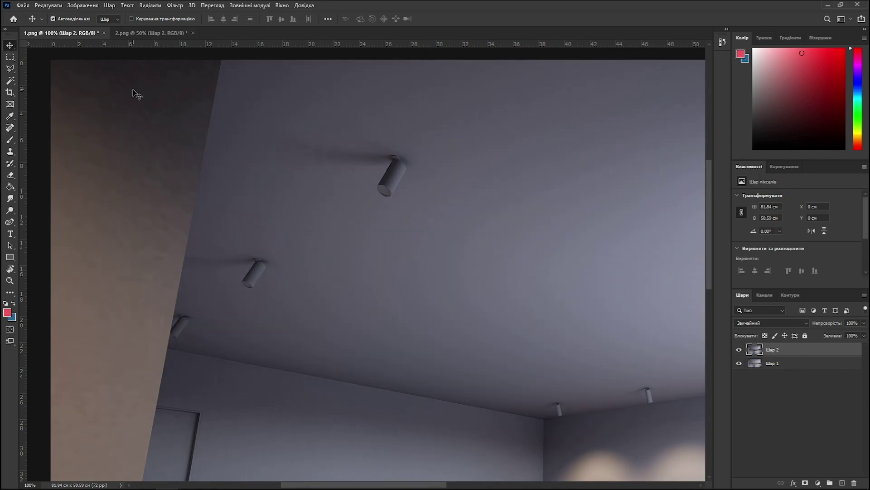
scroll(316, 243, "down", 1)
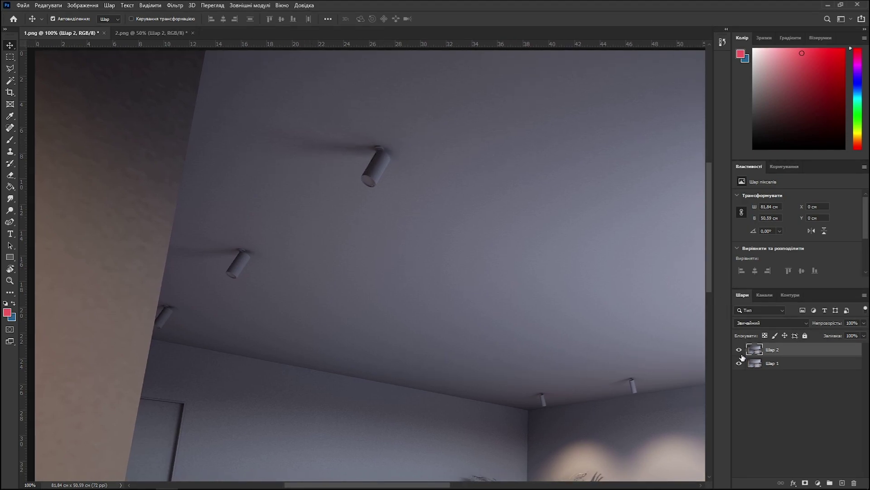
left_click(740, 351)
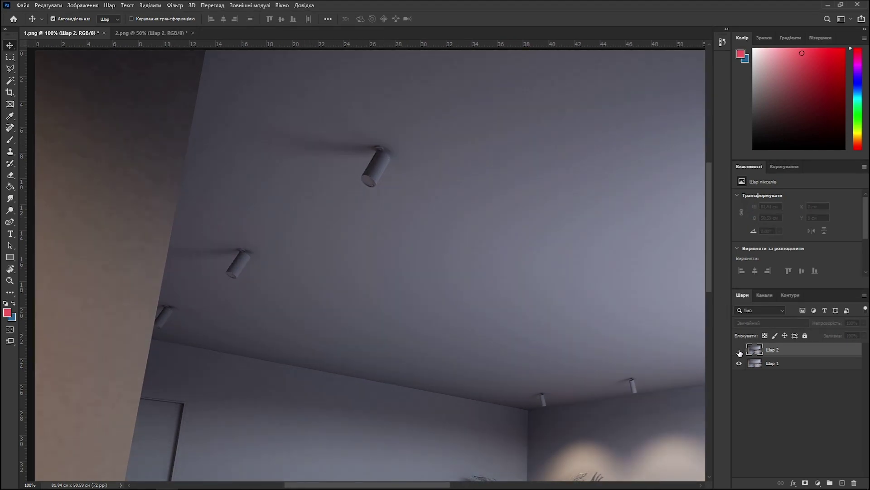
left_click(739, 350)
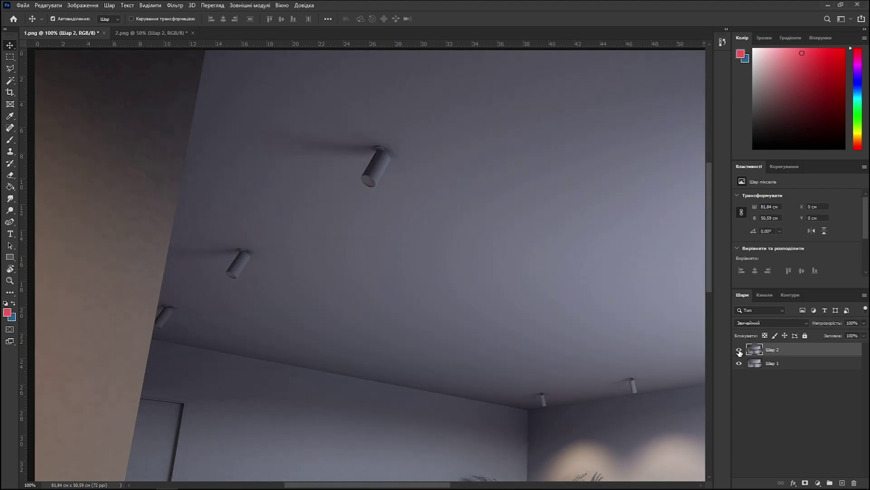
left_click(740, 352)
mouse_move(621, 342)
left_mouse_down()
mouse_move(388, 111)
mouse_move(195, 262)
left_mouse_up()
mouse_move(453, 150)
left_mouse_down()
mouse_move(345, 249)
mouse_move(391, 194)
left_mouse_up()
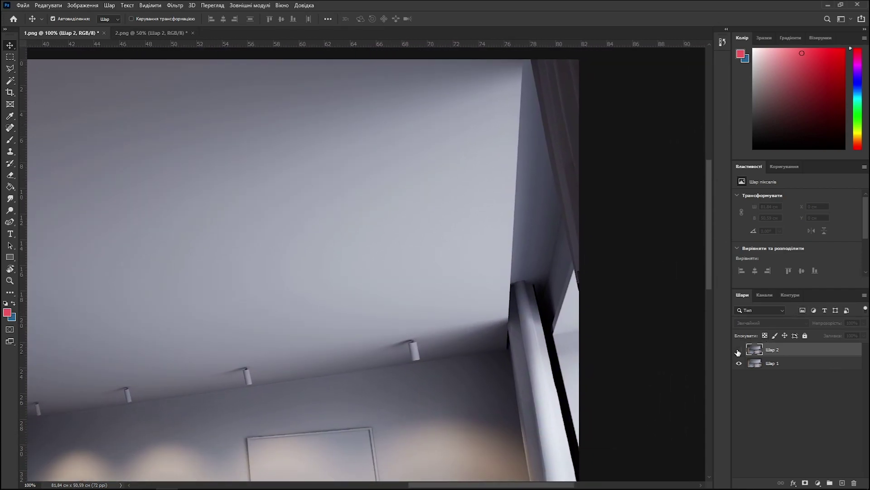
left_click(739, 351)
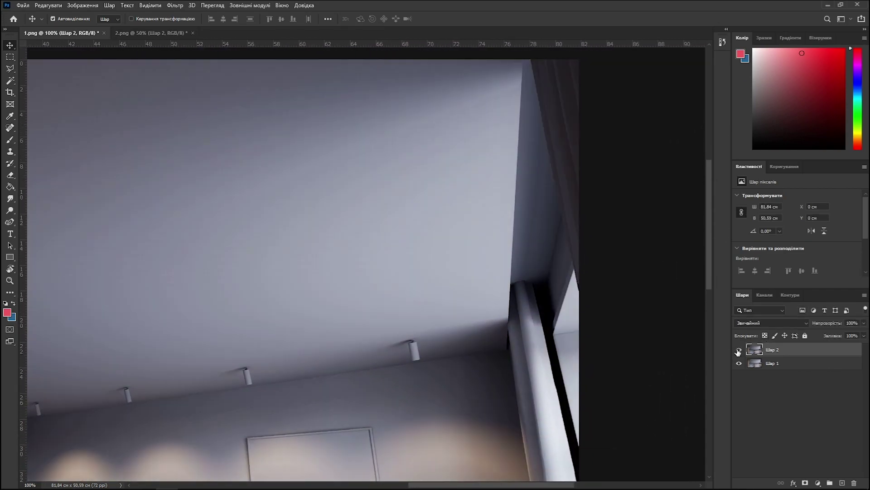
left_click(739, 351)
left_click(738, 352)
left_click(738, 352)
left_click(738, 351)
left_click(739, 352)
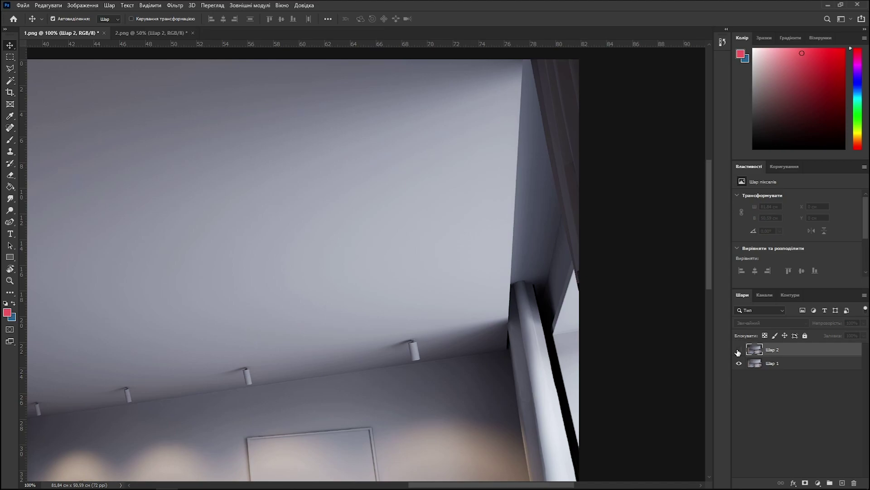
left_click(739, 352)
left_click_drag(532, 332, 533, 175)
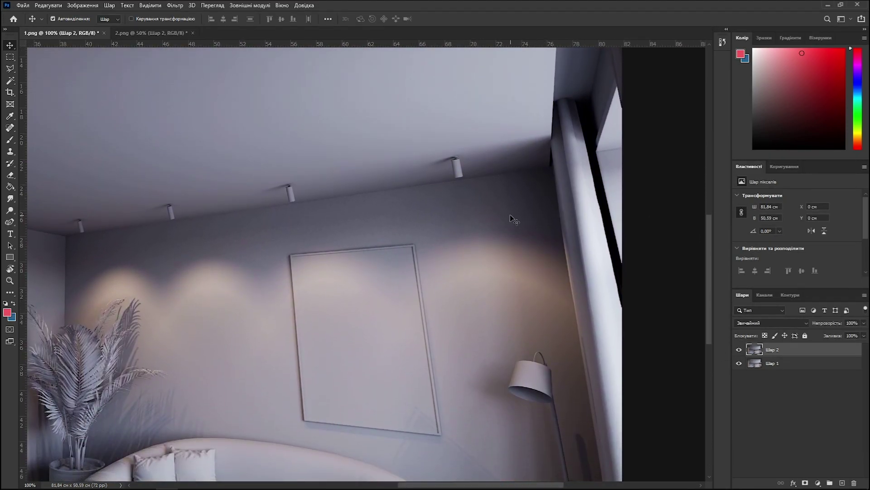
Zoom in and toggle Шар 2 on and off three times to compare the wall lighting
scroll(510, 214, "up", 2, "alt")
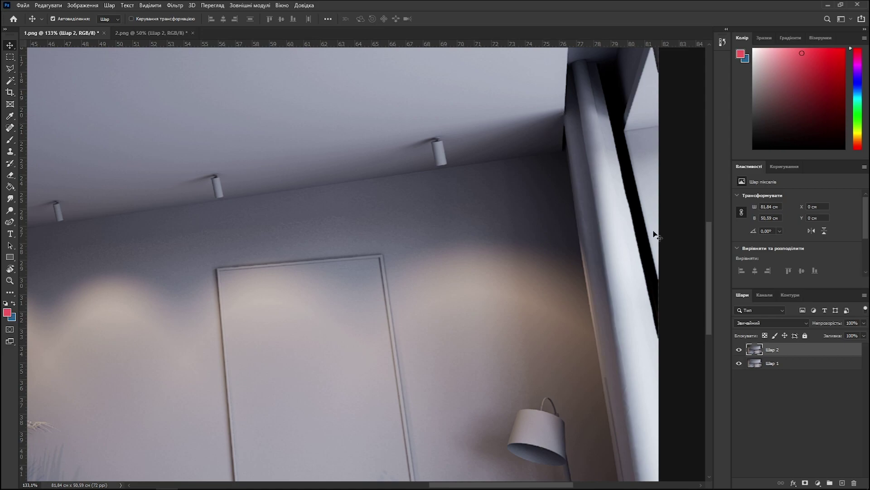
left_click(739, 350)
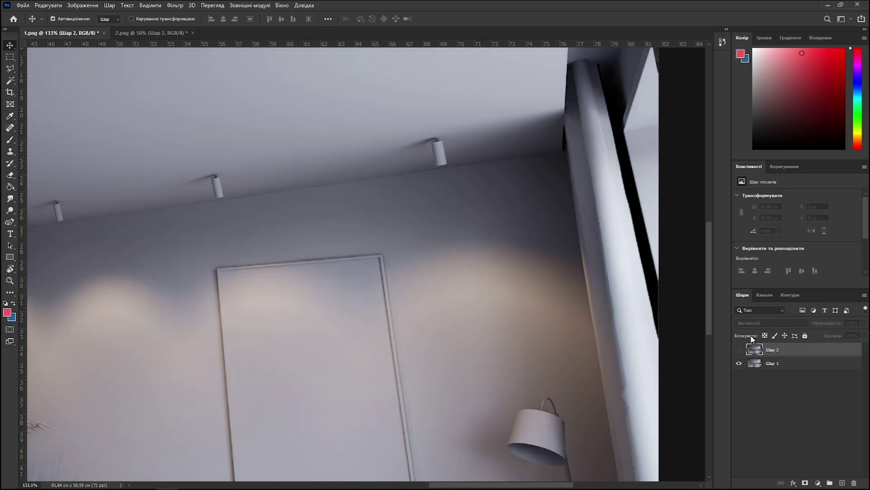
left_click(740, 350)
left_click(739, 350)
left_click(739, 350)
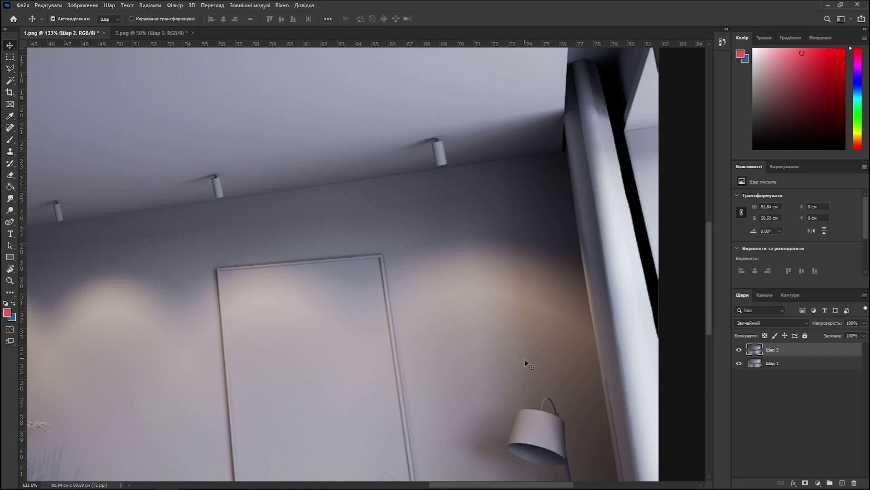
left_click(740, 351)
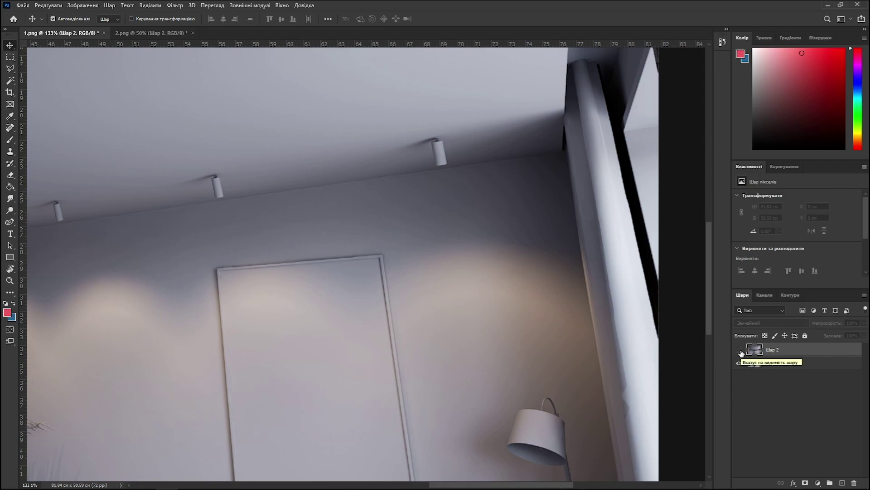
left_click(740, 351)
Pan to the plant, sofa and floor lamp, compare Шар 2 again, then switch to 2.png
left_click_drag(430, 251, 535, 100)
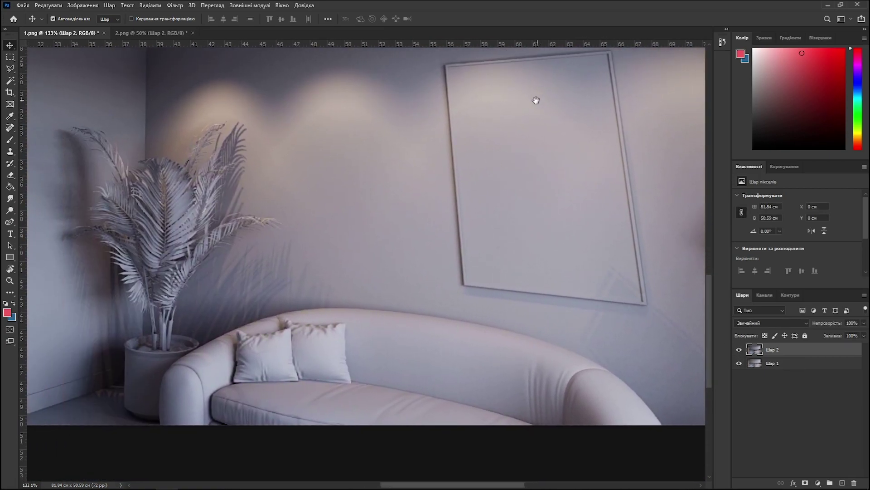
left_click_drag(375, 192, 495, 188)
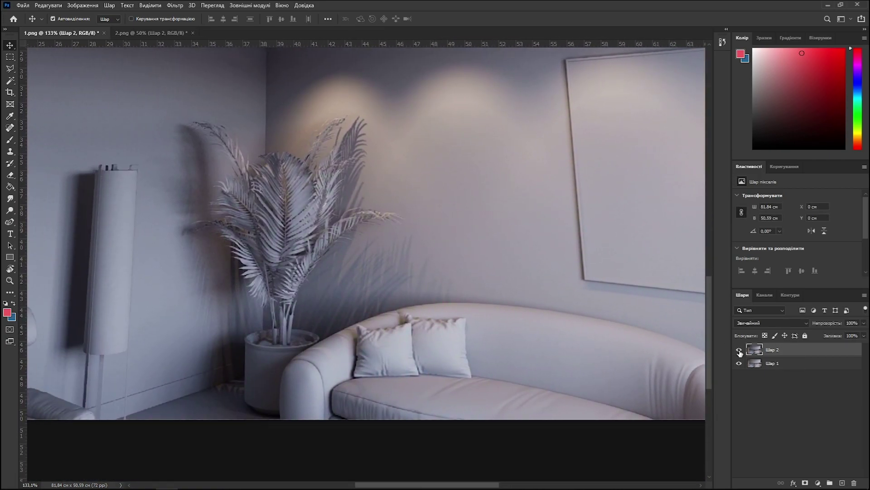
left_click(740, 352)
left_click(741, 352)
left_click(740, 352)
left_click(740, 352)
left_click(153, 32)
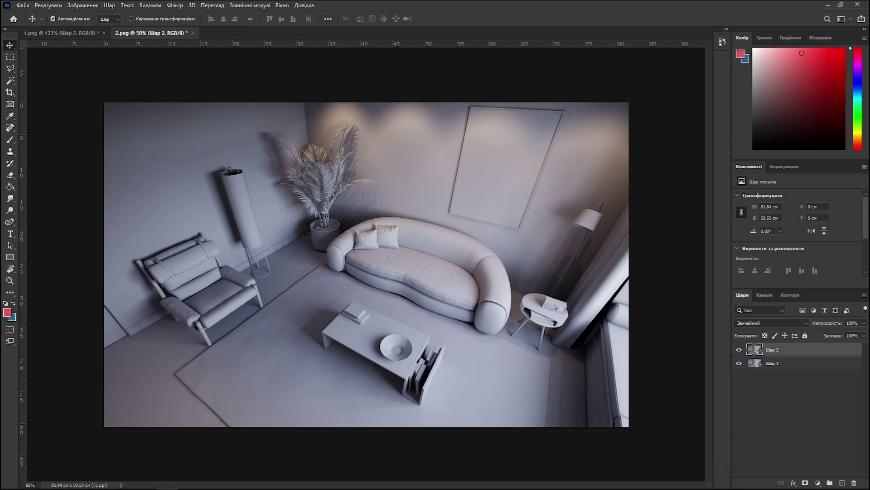
key("ctrl+1")
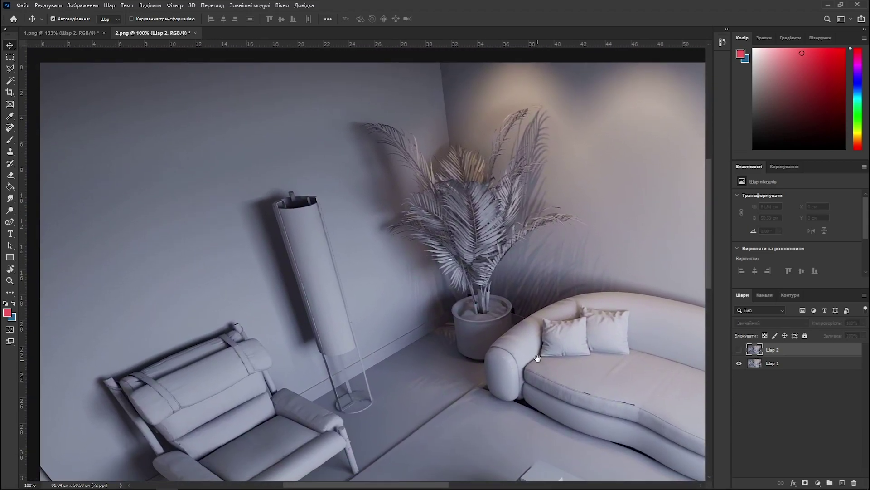
left_click_drag(519, 369, 532, 352)
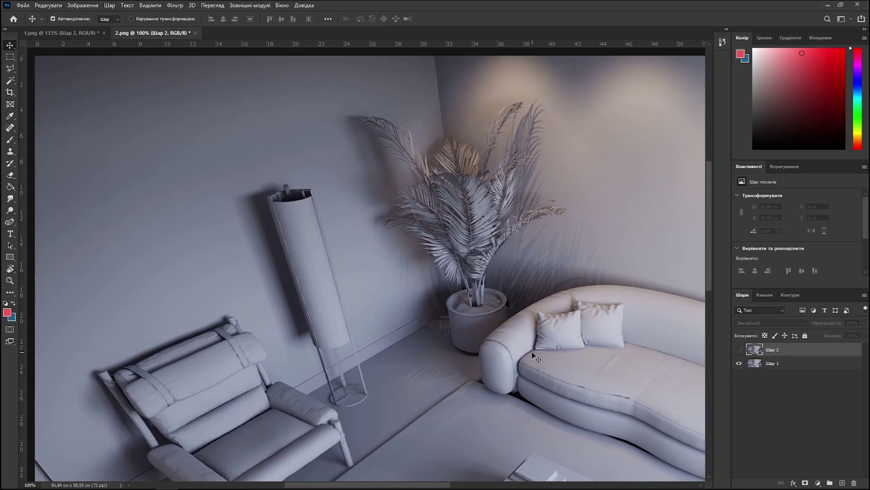
left_click(739, 349)
left_click(739, 350)
left_click(739, 350)
left_click(739, 350)
left_click(739, 349)
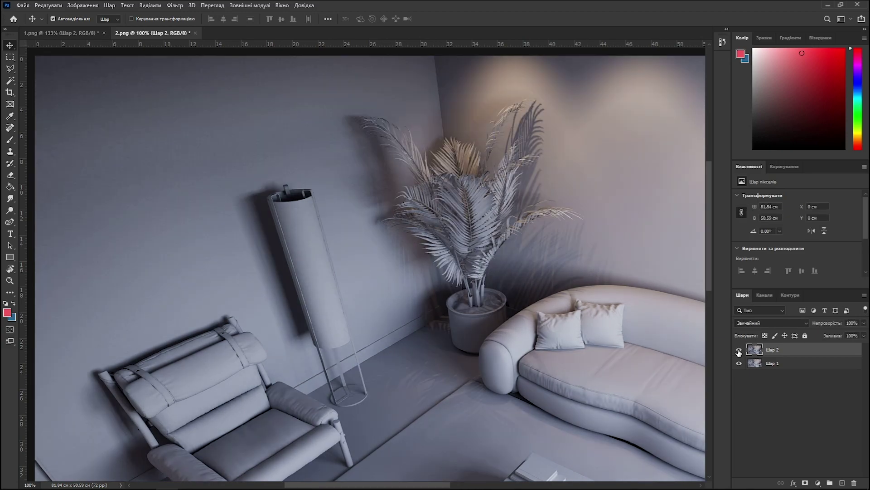
left_click(739, 350)
left_click(739, 349)
scroll(198, 398, "up", 5, "alt")
left_click_drag(197, 398, 478, 230)
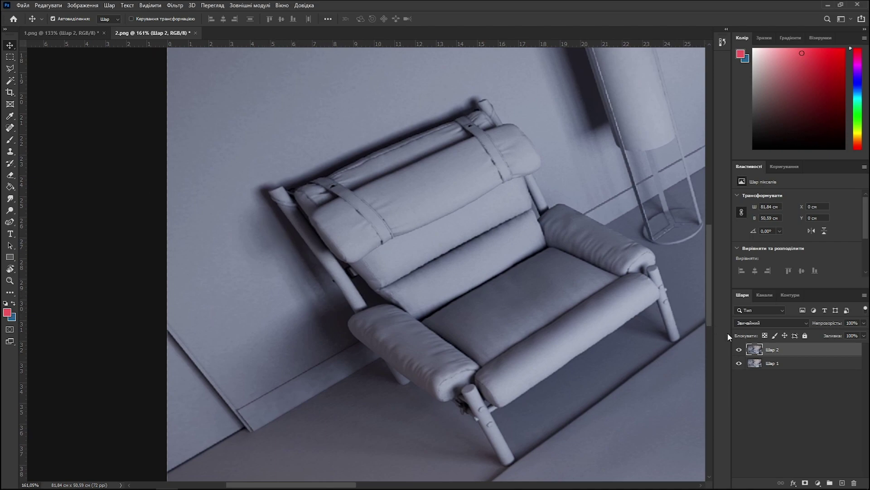
left_click(739, 350)
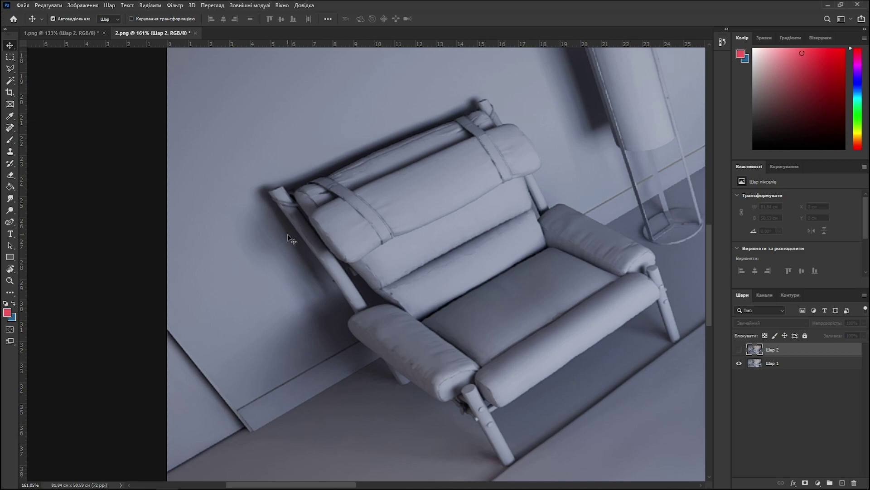
left_click(740, 352)
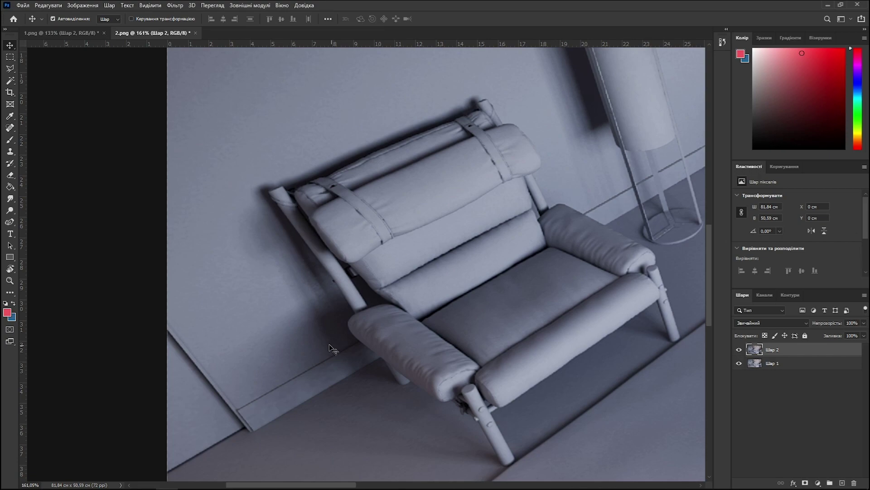
left_click(740, 349)
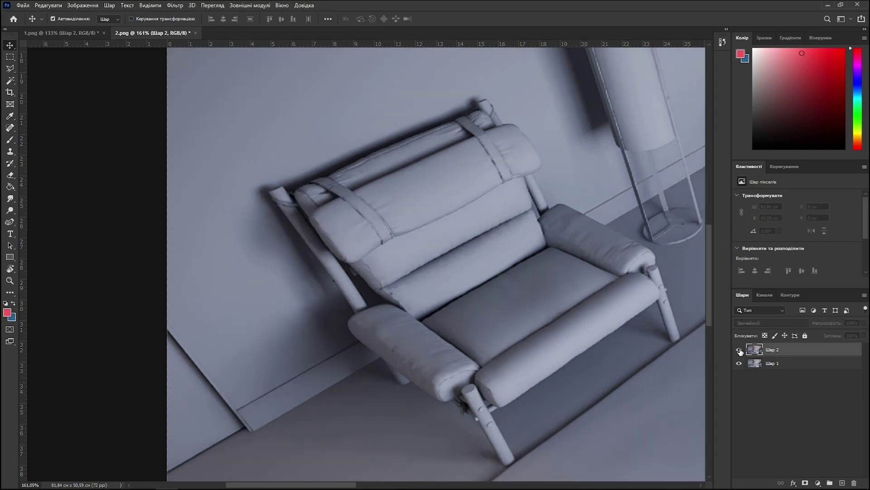
left_click(739, 350)
left_click_drag(588, 191, 297, 350)
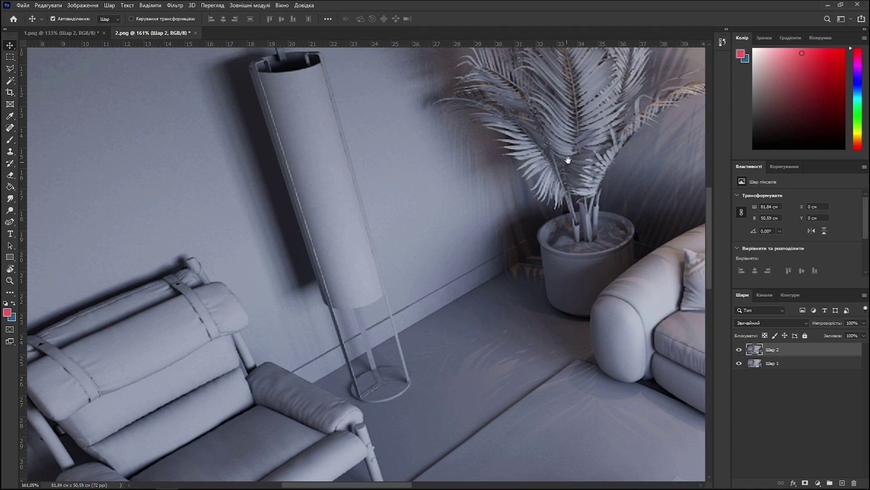
Pan and zoom around the plant corner of the render
left_click_drag(568, 160, 409, 267)
scroll(401, 278, "down", 1, "alt")
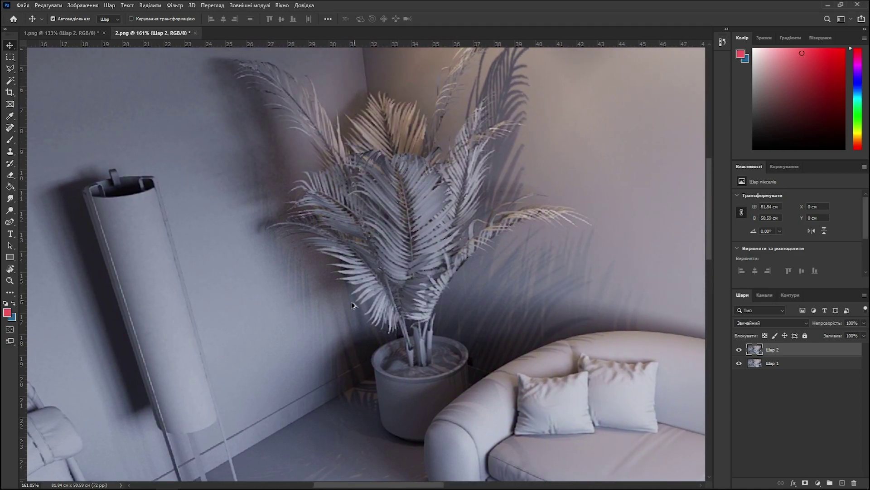
scroll(349, 306, "down", 1, "alt")
scroll(366, 314, "up", 2, "alt")
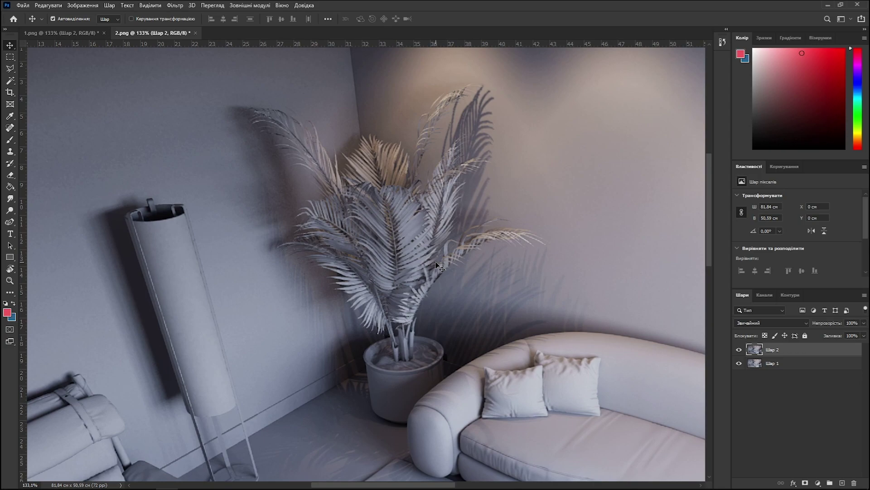
left_click_drag(501, 210, 471, 216)
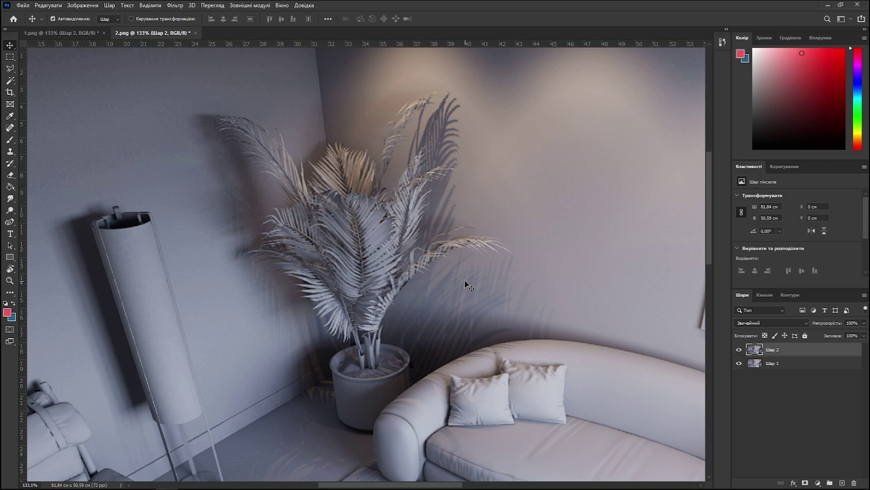
left_click_drag(405, 280, 451, 276)
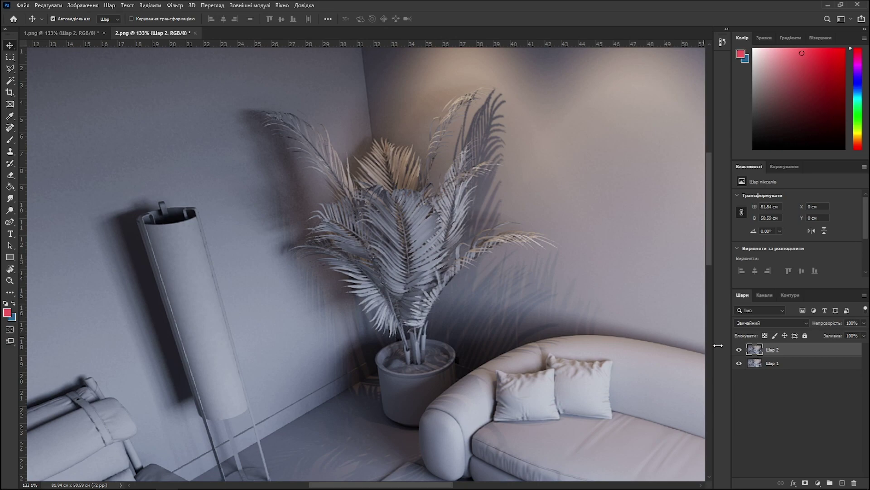
Compare Шар 2 over the sofa and lamp, leave it hidden, and fit the image to the window
left_click(739, 350)
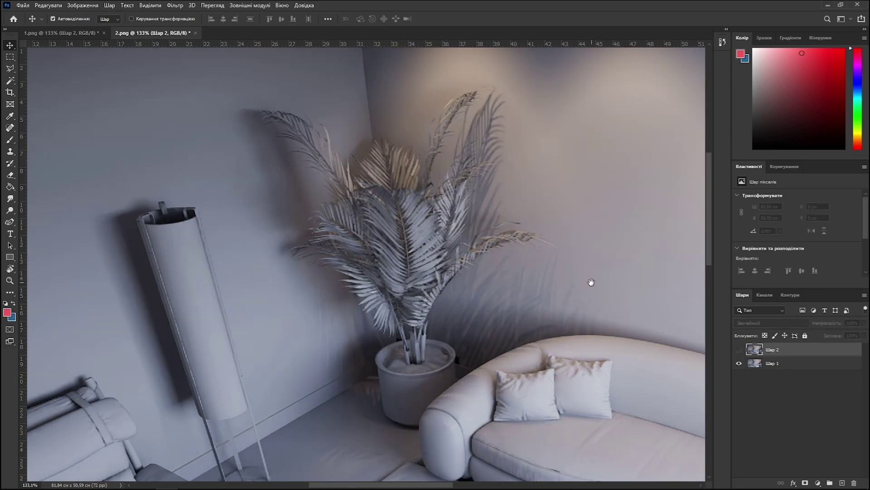
left_click_drag(590, 283, 157, 194)
left_click_drag(430, 389, 334, 303)
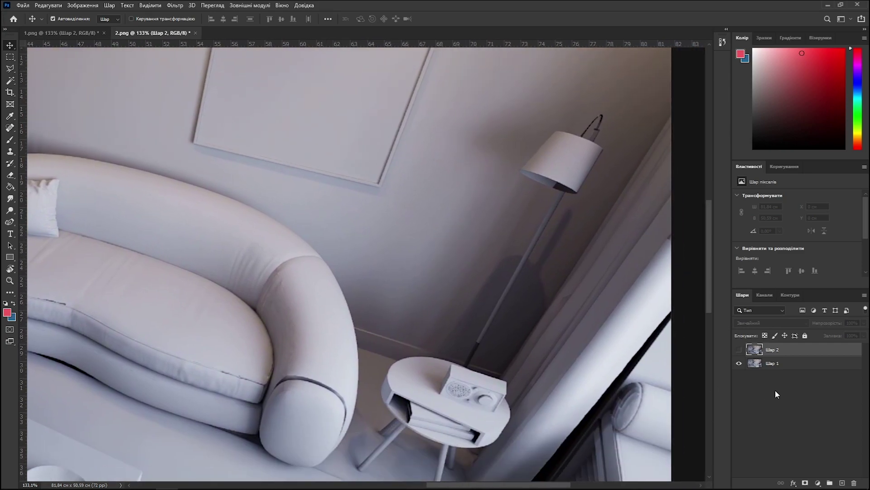
left_click(740, 350)
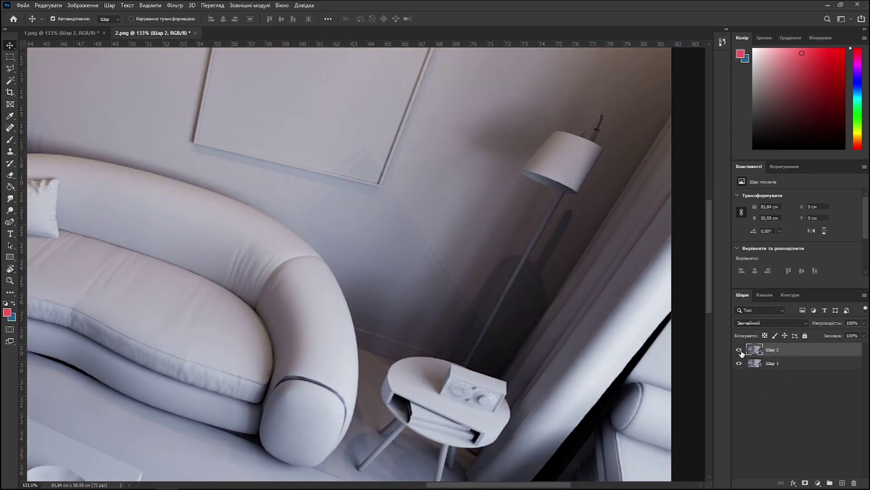
left_click(740, 351)
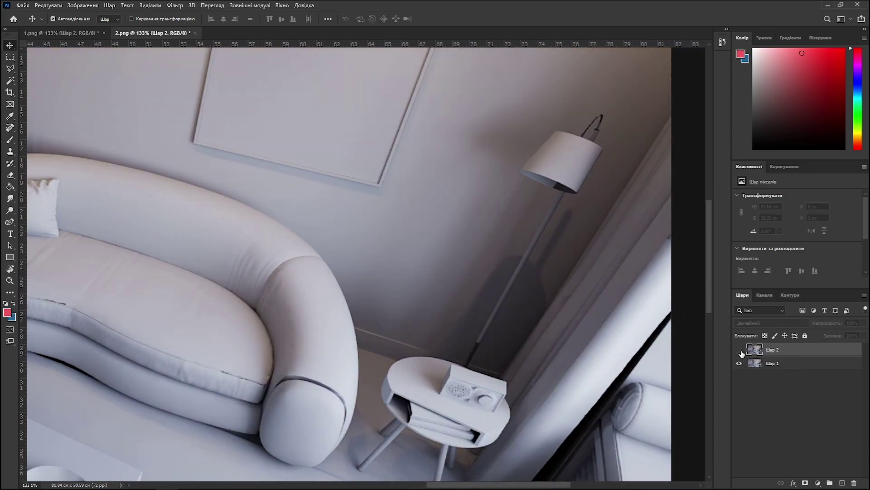
left_click_drag(590, 167, 475, 406)
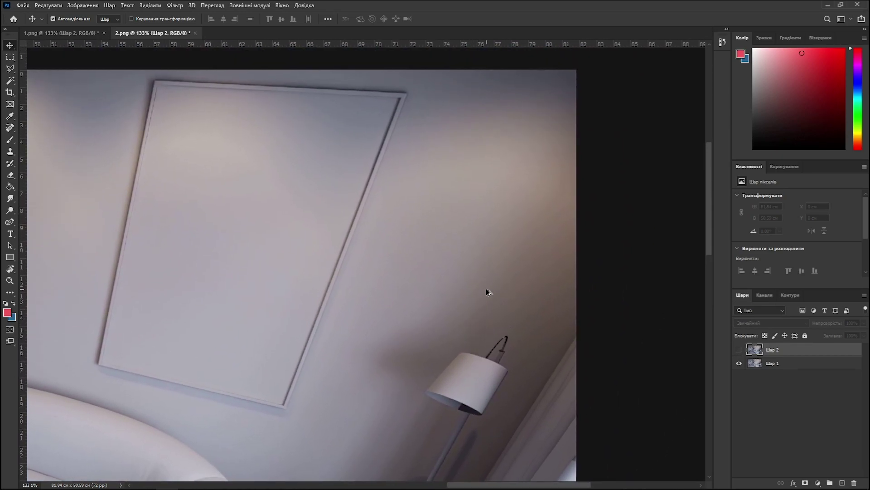
key("ctrl+0")
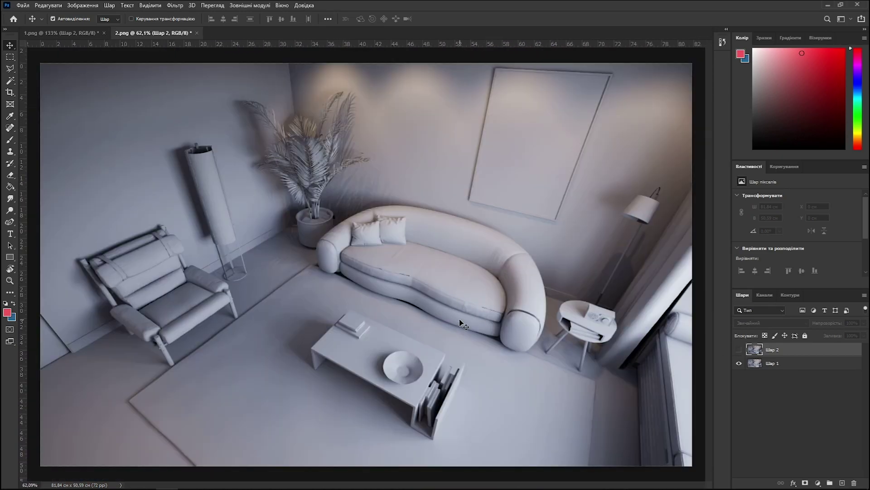